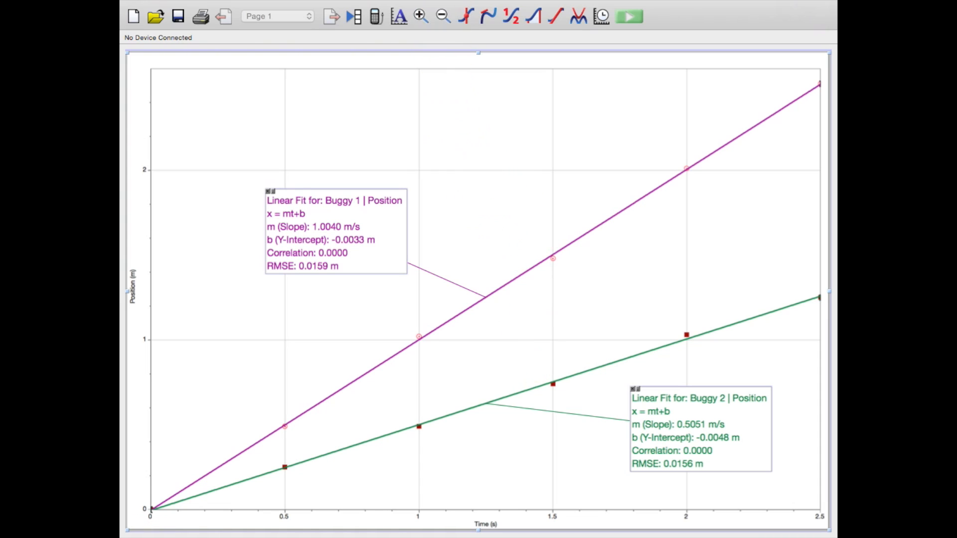
# Insert a new graph and delete the old graph containing the two linear fits.
pyautogui.moveTo(405, 1)
pyautogui.click(444, 6)
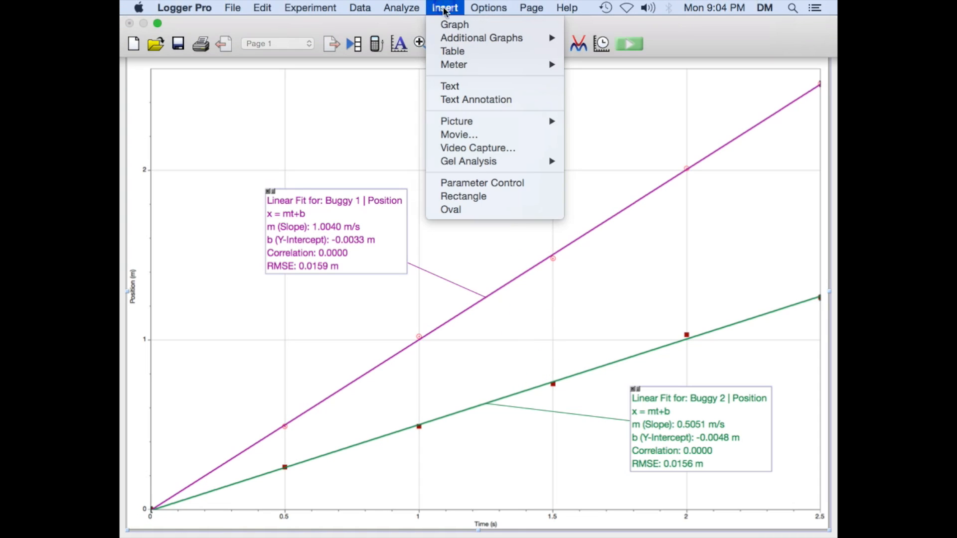
pyautogui.click(447, 26)
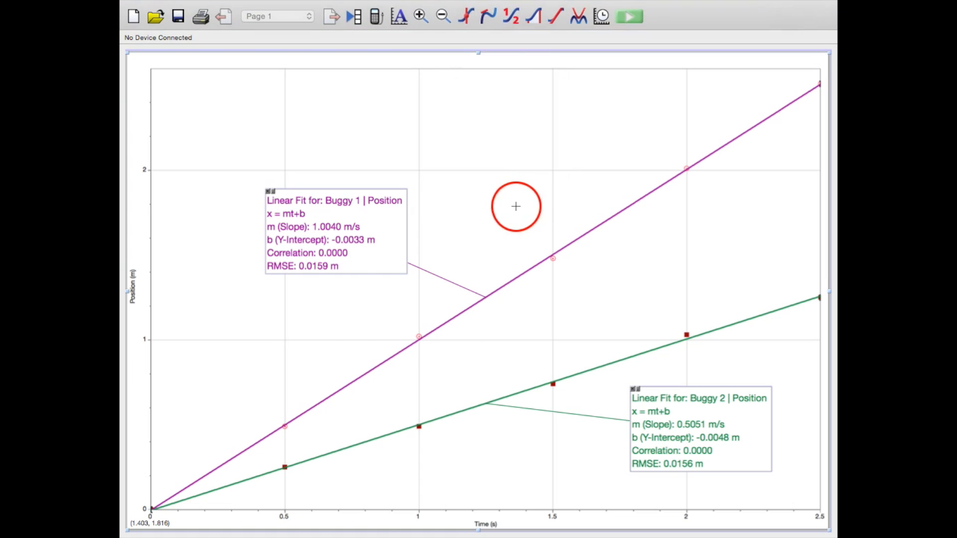
pyautogui.click(463, 123)
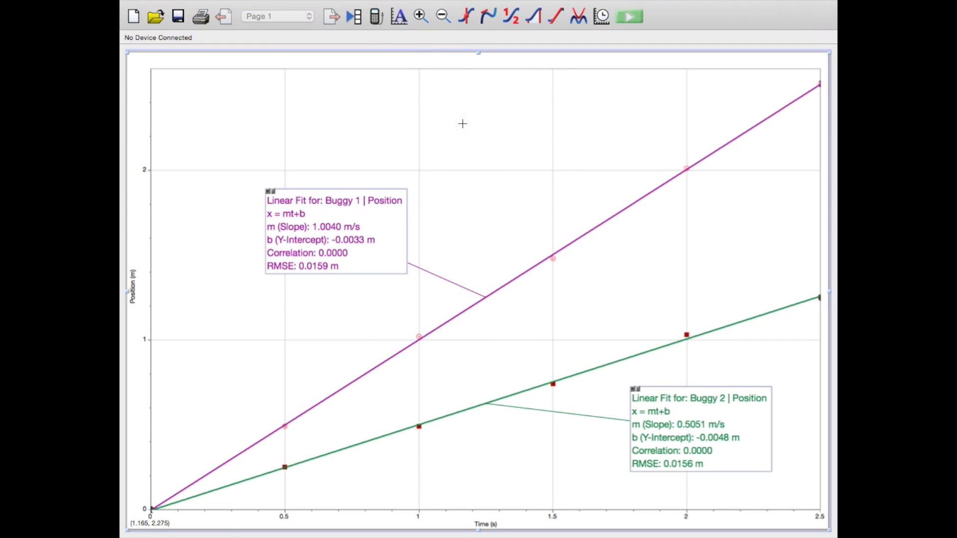
pyautogui.press('Delete')
# Move and enlarge the new graph until it covers the data table and fills the whole page.
pyautogui.click(329, 249)
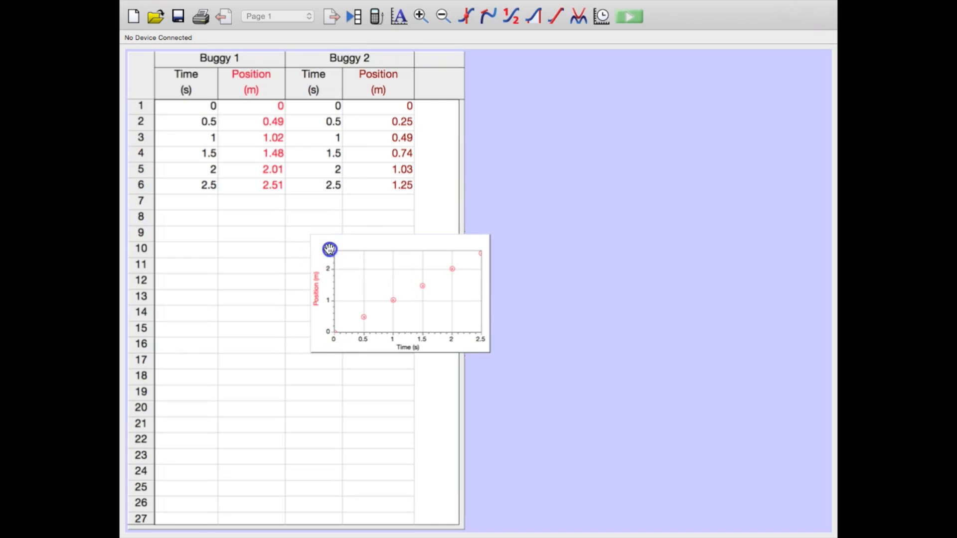
pyautogui.moveTo(300, 220); pyautogui.dragTo(126, 39)
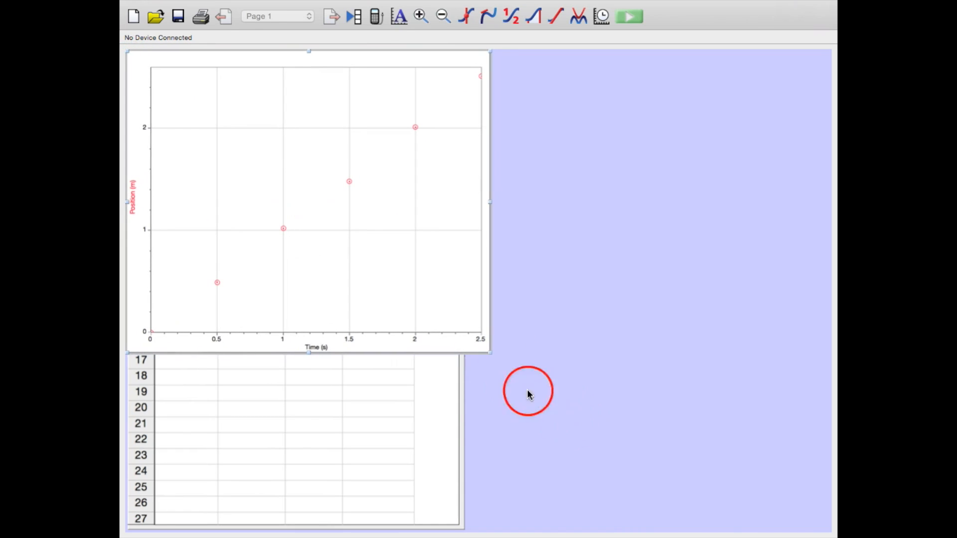
pyautogui.moveTo(488, 352); pyautogui.dragTo(829, 530)
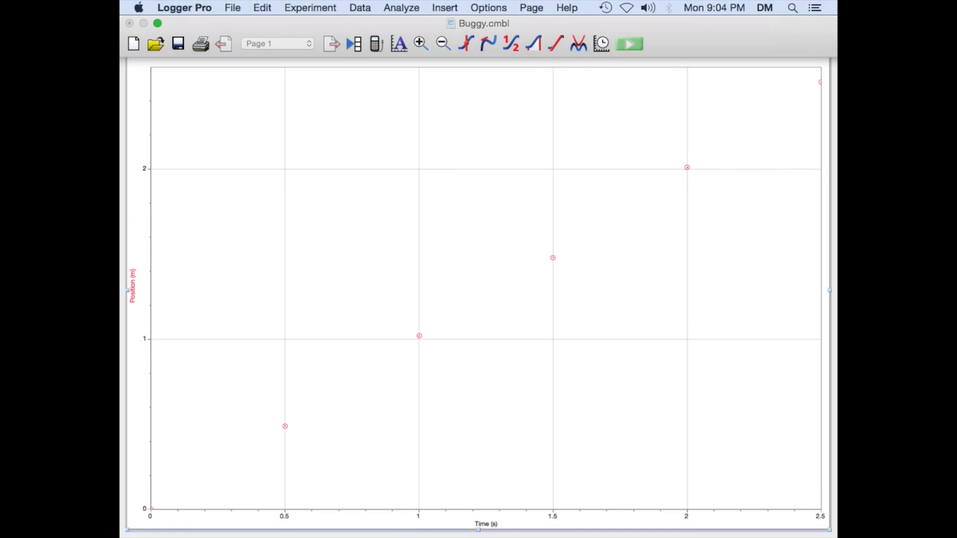
# Add the Buggy 2 Position column to the graph's Y-axis alongside Buggy 1 Position.
pyautogui.click(488, 8)
pyautogui.click(483, 24)
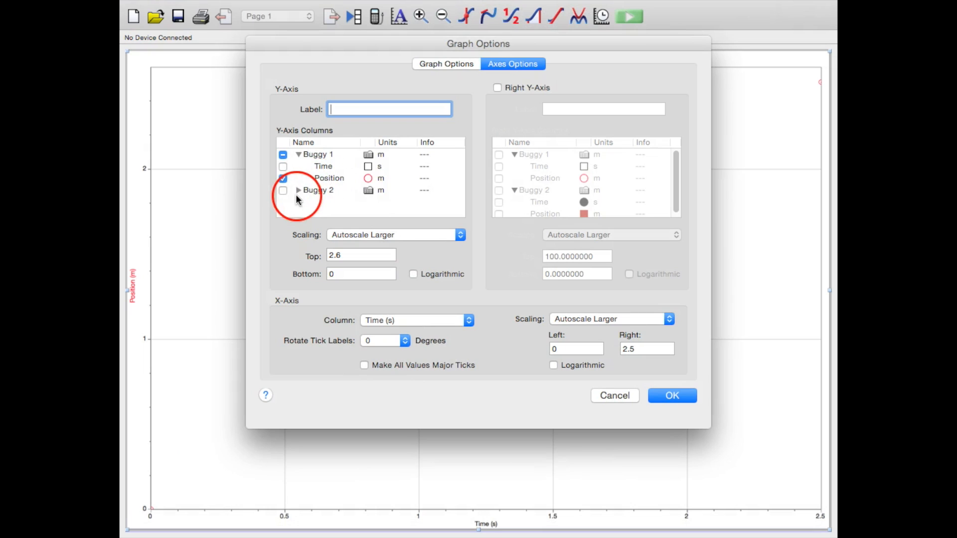
pyautogui.click(298, 190)
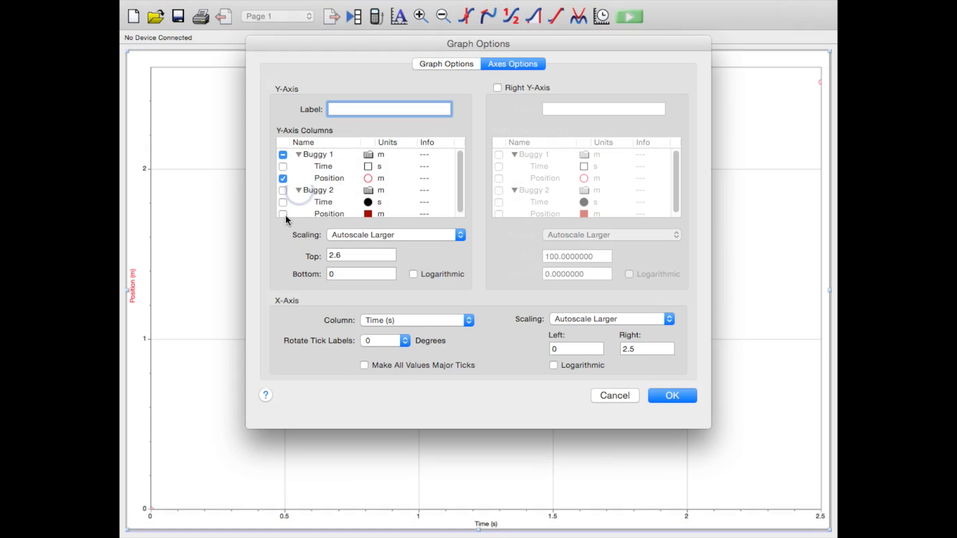
pyautogui.click(283, 214)
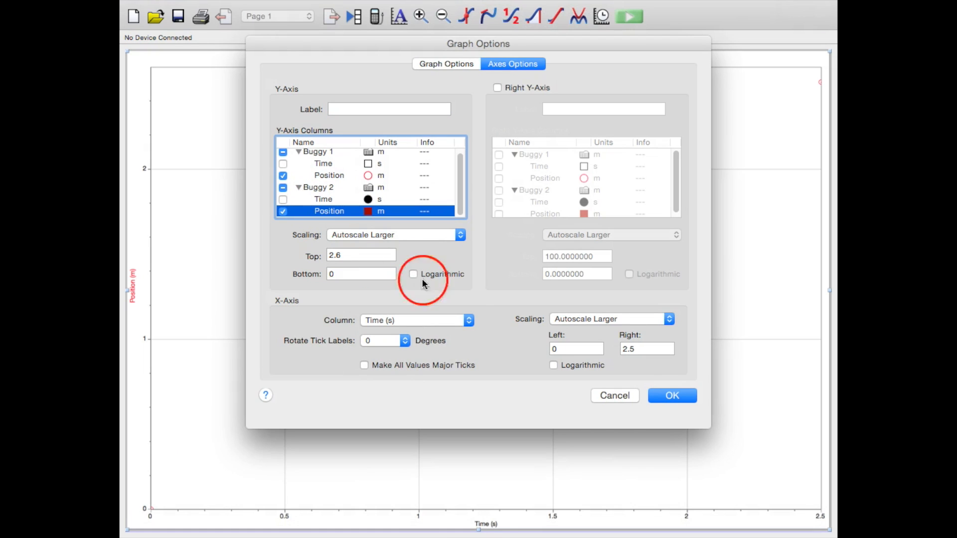
pyautogui.click(679, 397)
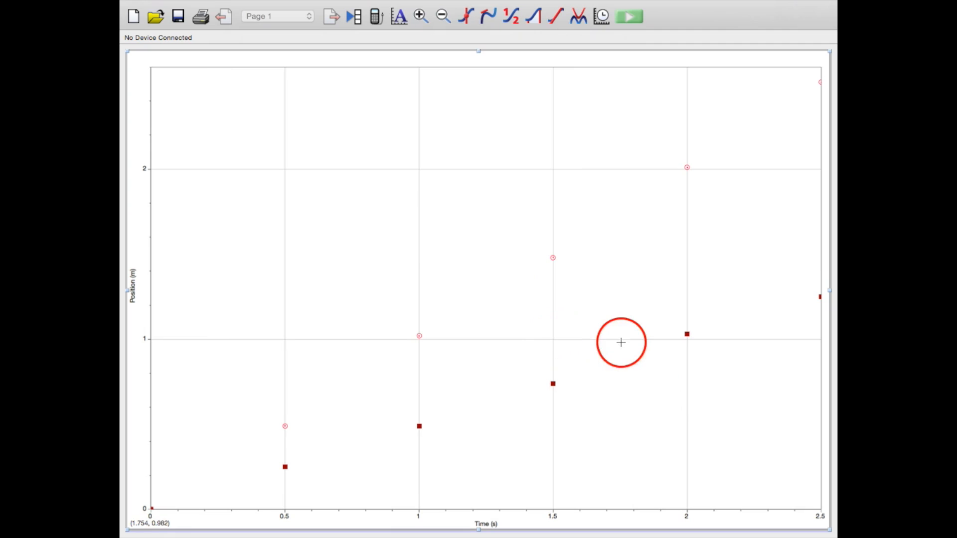
# Model the Buggy 1 Position data with the linear equation mt+b, keeping slope 1 and setting the Y-intercept to 0.
pyautogui.moveTo(360, 0)
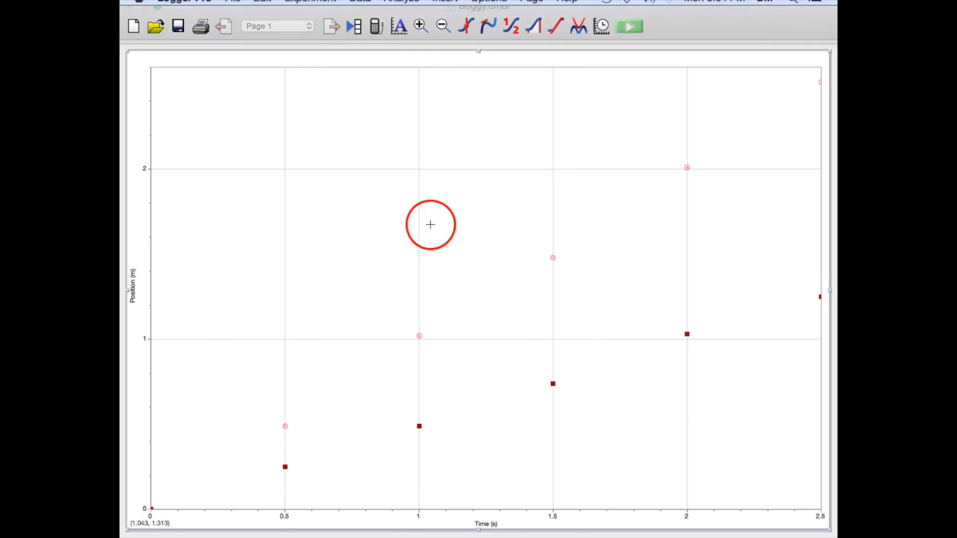
pyautogui.click(416, 7)
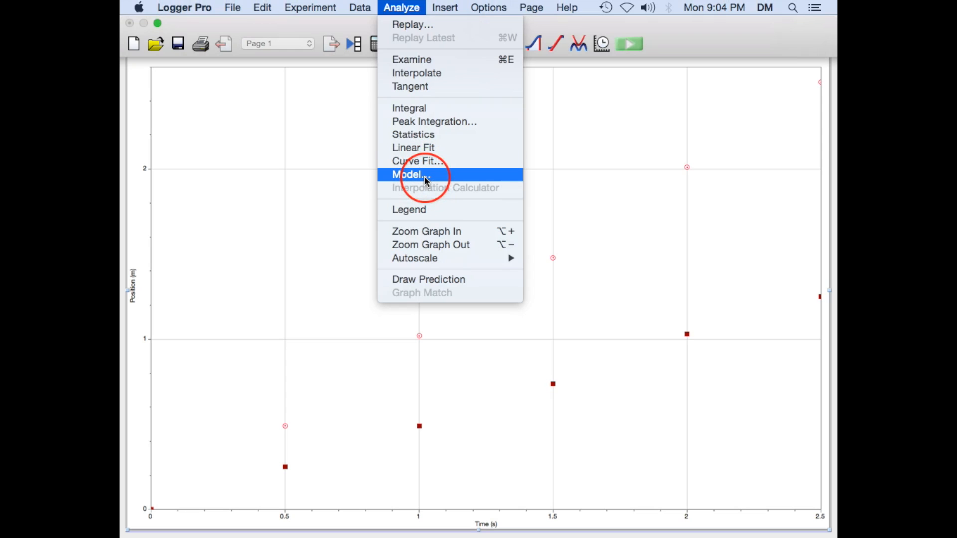
pyautogui.moveTo(425, 180)
pyautogui.mouseDown()
pyautogui.moveTo(422, 149)
pyautogui.moveTo(421, 179)
pyautogui.mouseUp()
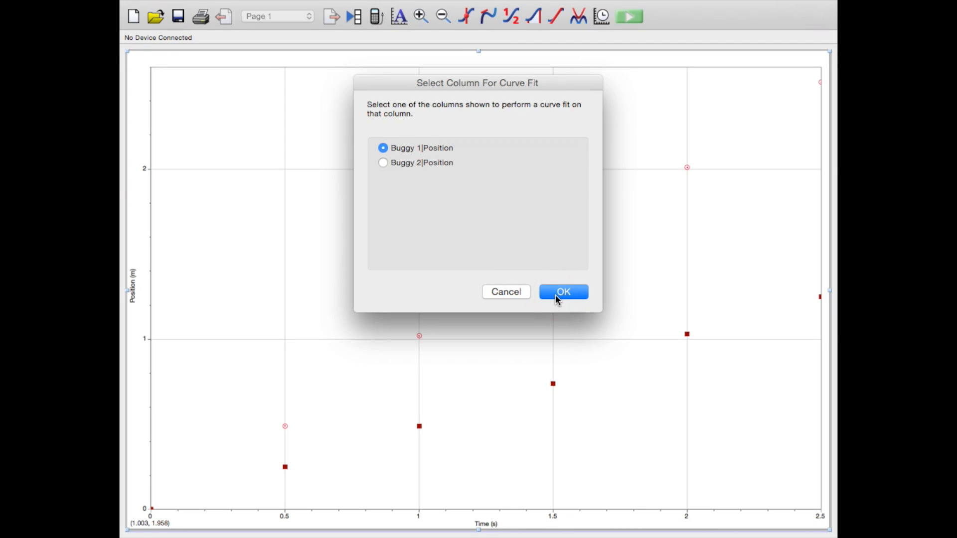
pyautogui.click(556, 294)
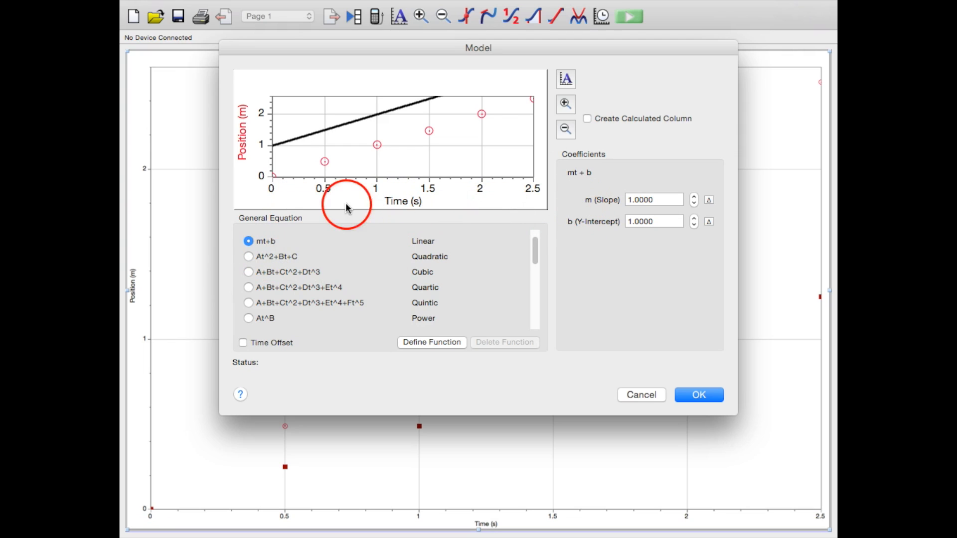
pyautogui.click(671, 199)
pyautogui.moveTo(668, 222); pyautogui.dragTo(614, 225)
pyautogui.write('0')
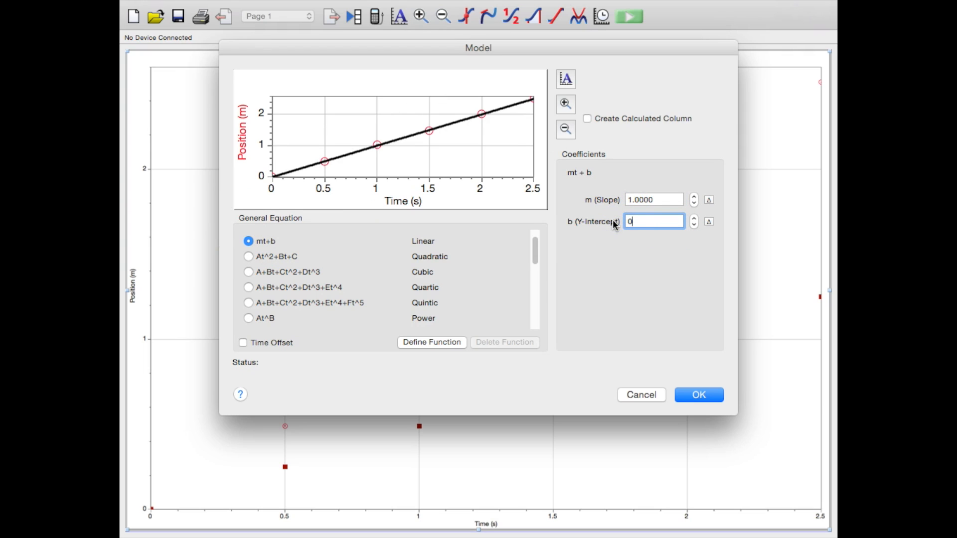
pyautogui.click(699, 395)
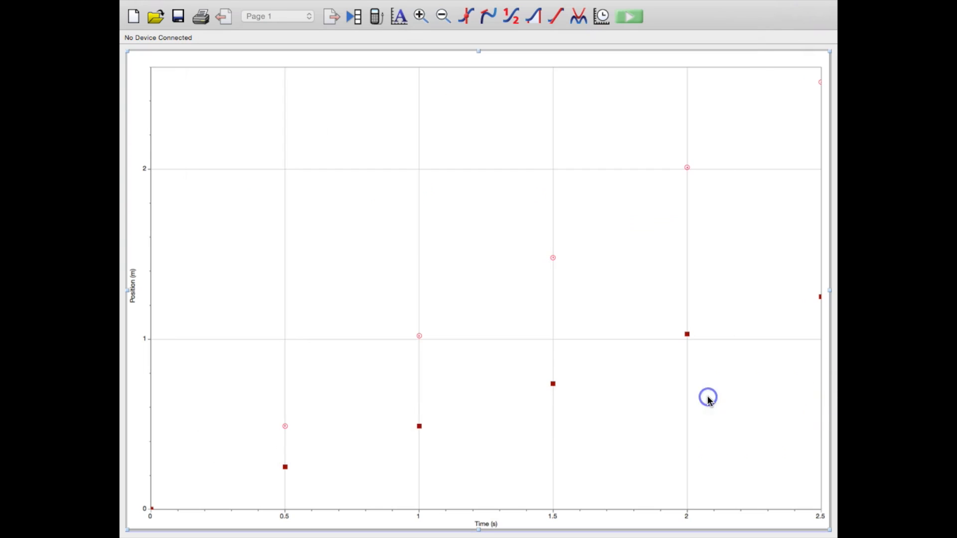
# Format the Buggy 1 manual fit with font size 22 and the colour pansy.
pyautogui.rightClick(246, 120)
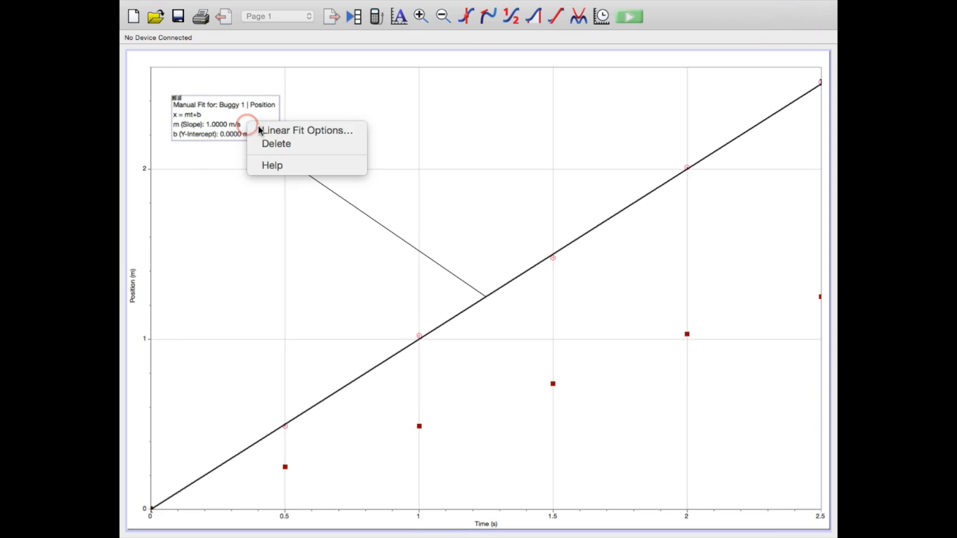
pyautogui.click(383, 131)
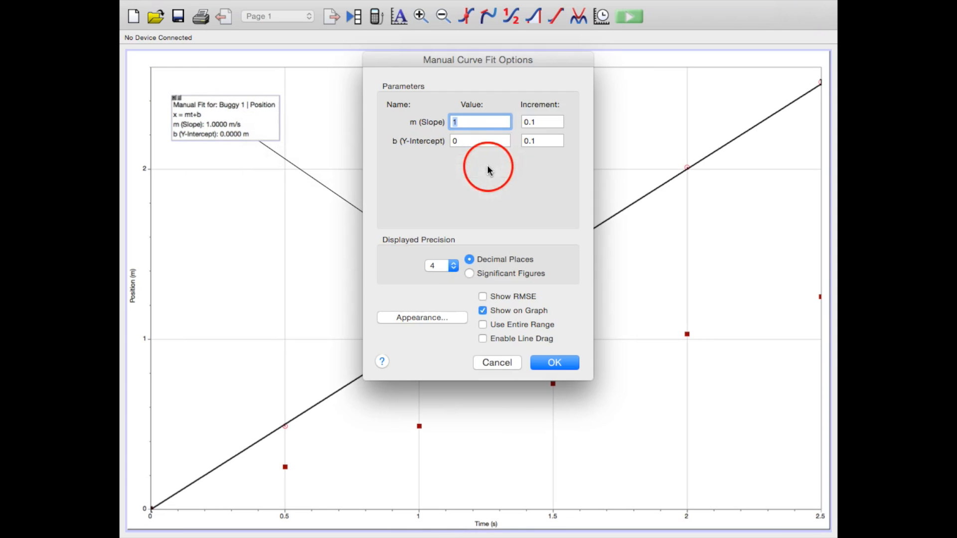
pyautogui.click(433, 318)
pyautogui.click(629, 153)
pyautogui.click(636, 181)
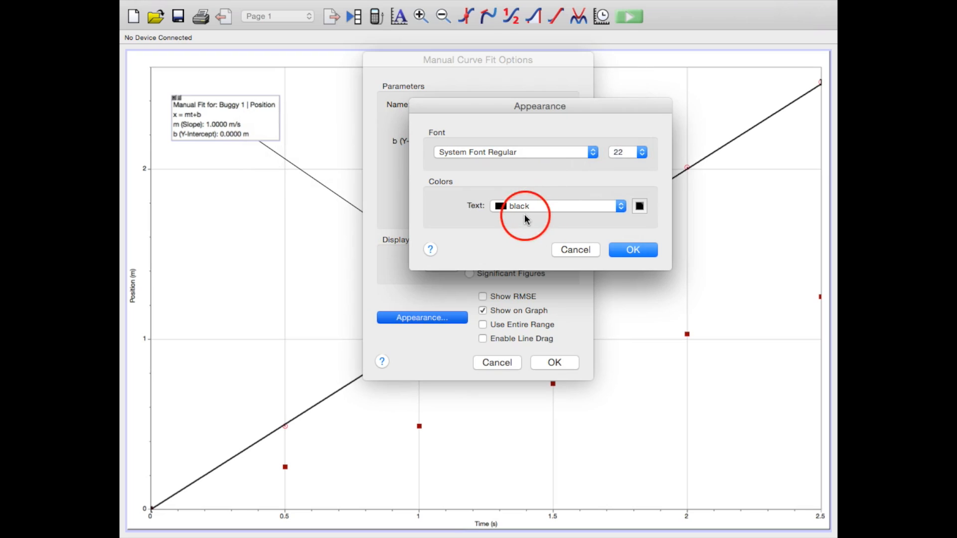
pyautogui.click(524, 215)
pyautogui.click(537, 95)
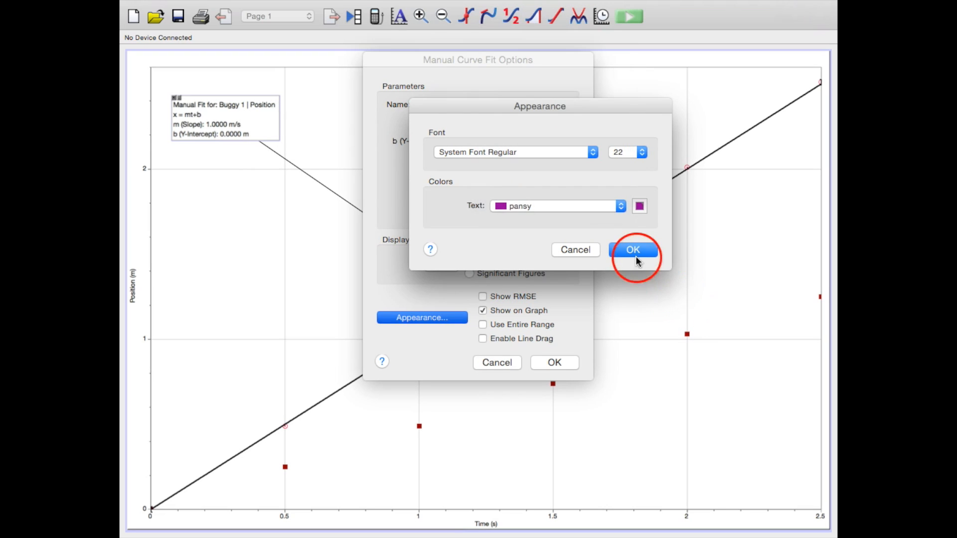
pyautogui.click(633, 251)
pyautogui.click(552, 362)
# Move the Buggy 1 fit label below its line, into the space above the Buggy 2 point at 2 s.
pyautogui.click(171, 118)
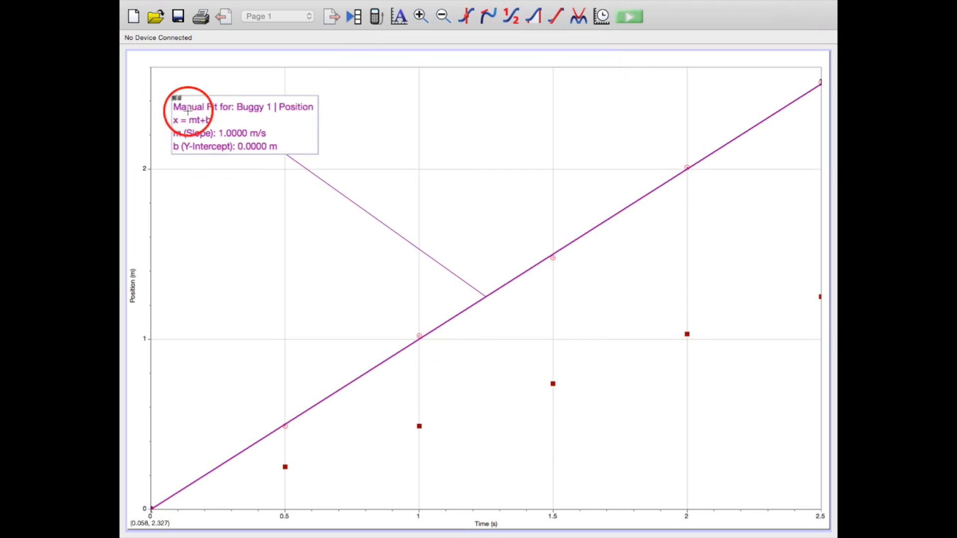
pyautogui.moveTo(256, 135); pyautogui.dragTo(718, 291)
pyautogui.click(522, 119)
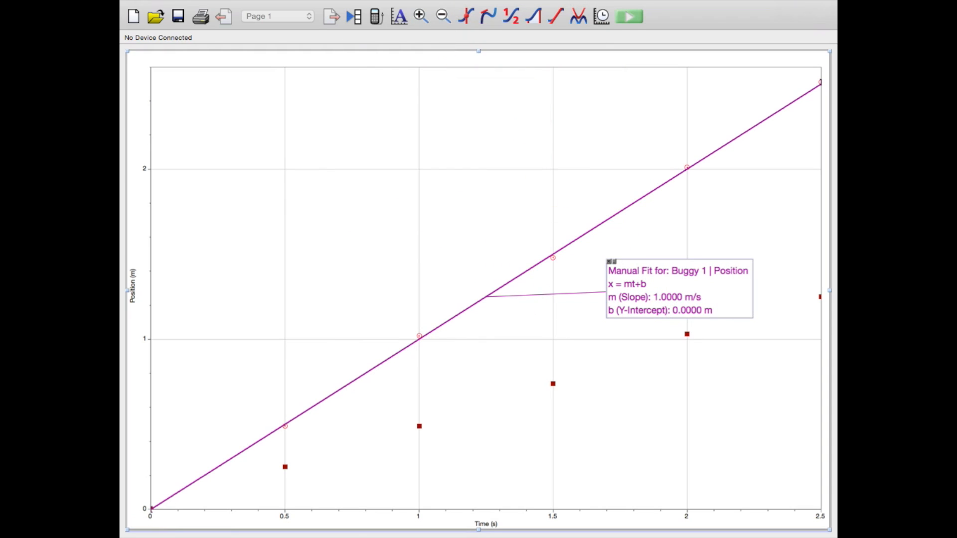
# Model the Buggy 2 Position data with the linear equation mt+b, using slope 0.5 and Y-intercept 1.4.
pyautogui.moveTo(478, 0)
pyautogui.click(404, 7)
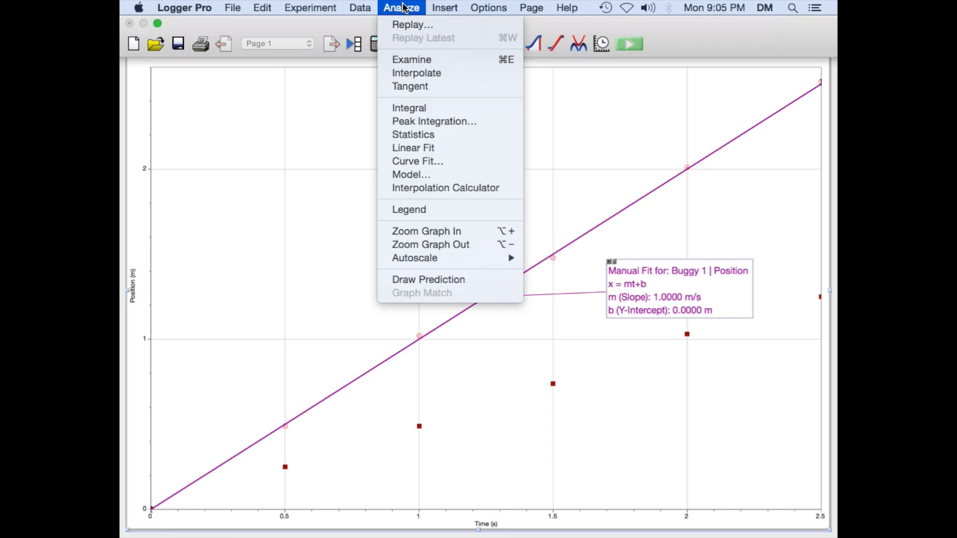
pyautogui.click(408, 174)
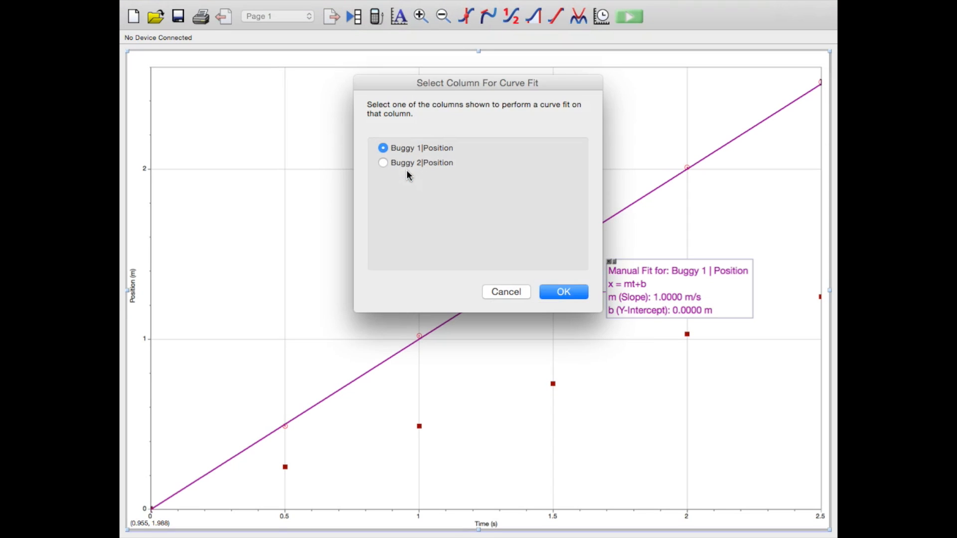
pyautogui.click(402, 161)
pyautogui.click(562, 293)
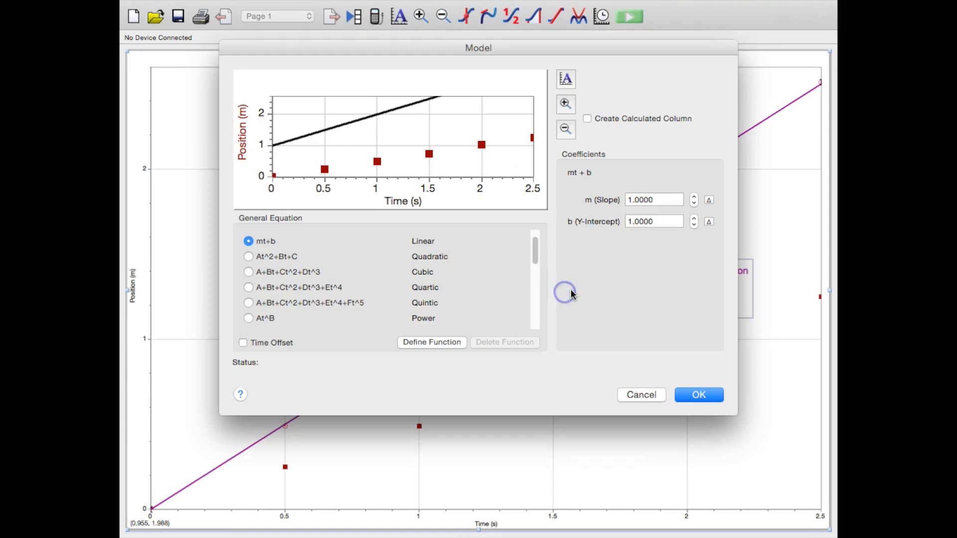
pyautogui.click(666, 200)
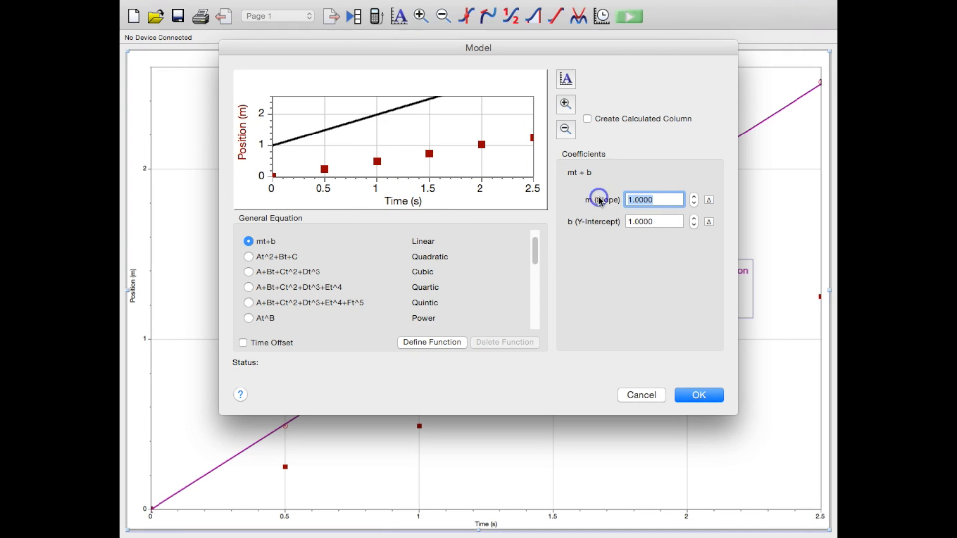
pyautogui.write('.5')
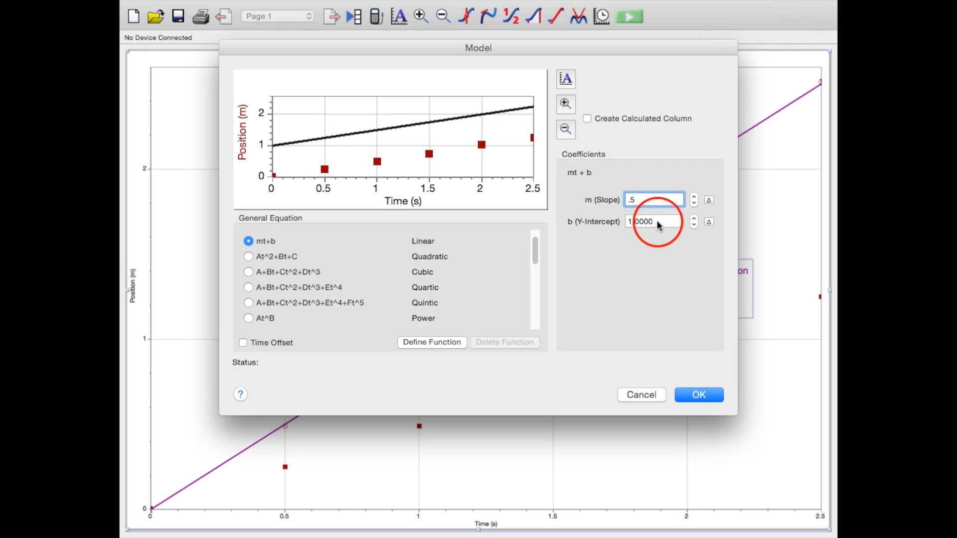
pyautogui.click(570, 224)
pyautogui.write('1.')
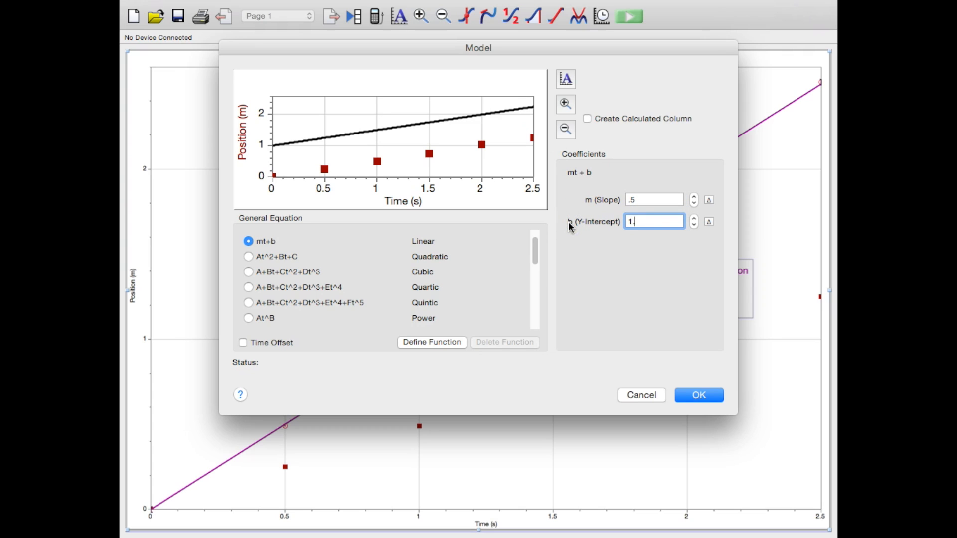
pyautogui.write('4')
pyautogui.click(695, 394)
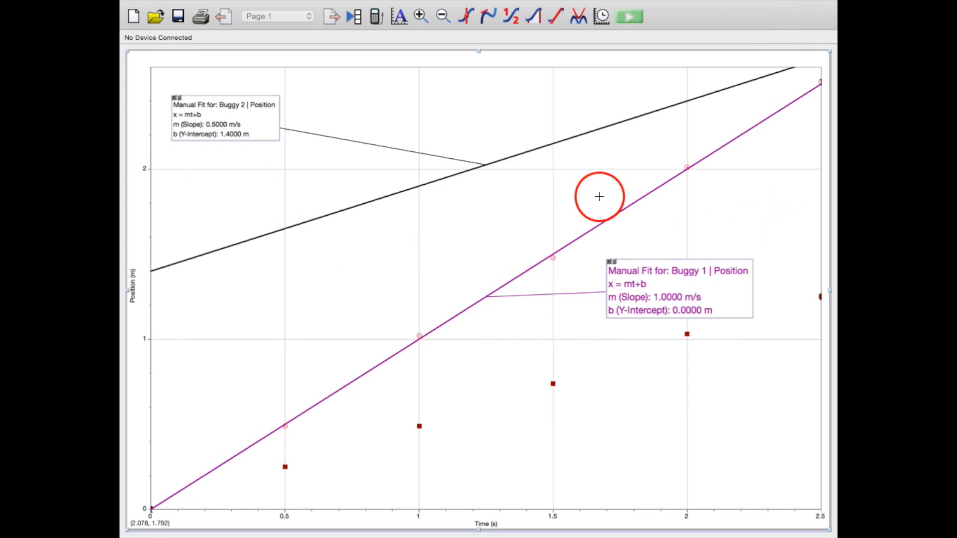
# Format the Buggy 2 manual fit with font size 22 and the colour hunter green.
pyautogui.rightClick(228, 117)
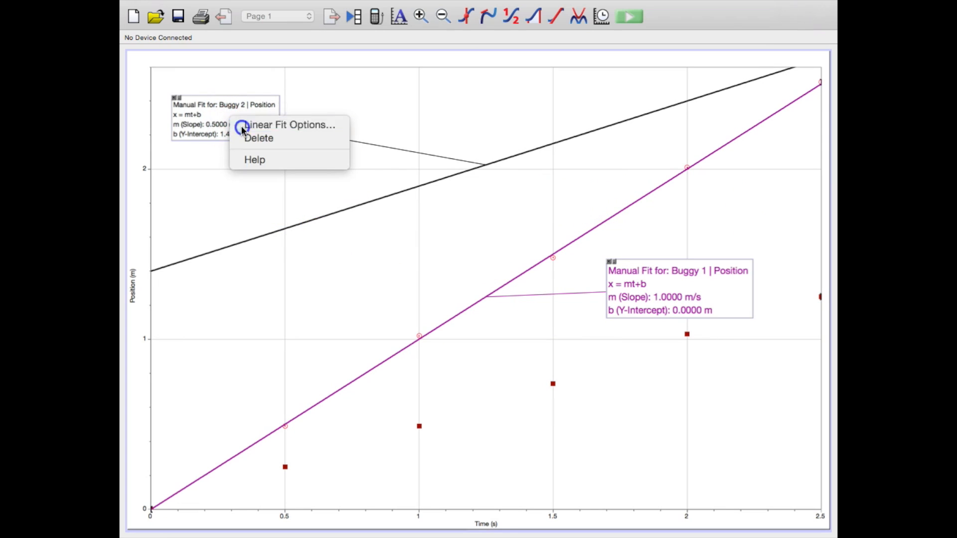
pyautogui.click(241, 125)
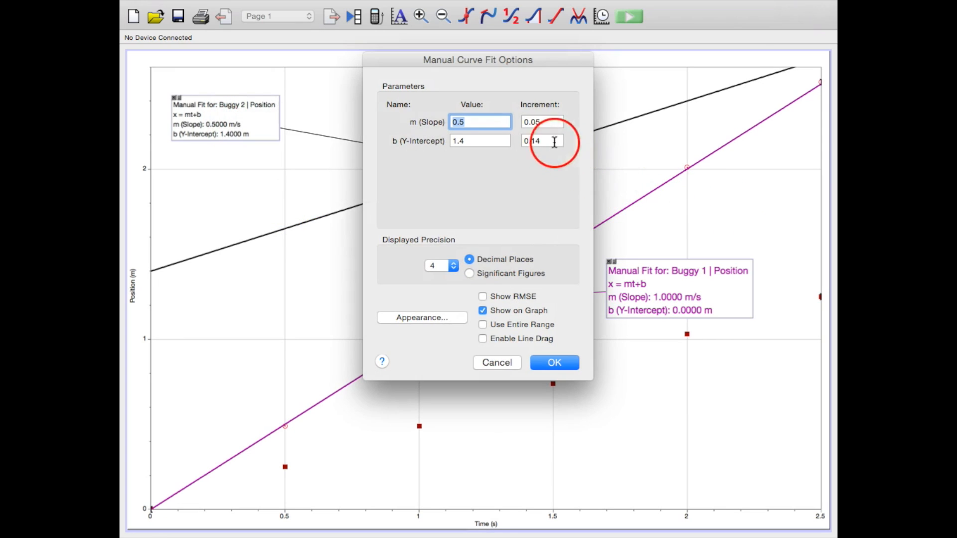
pyautogui.click(428, 318)
pyautogui.click(632, 154)
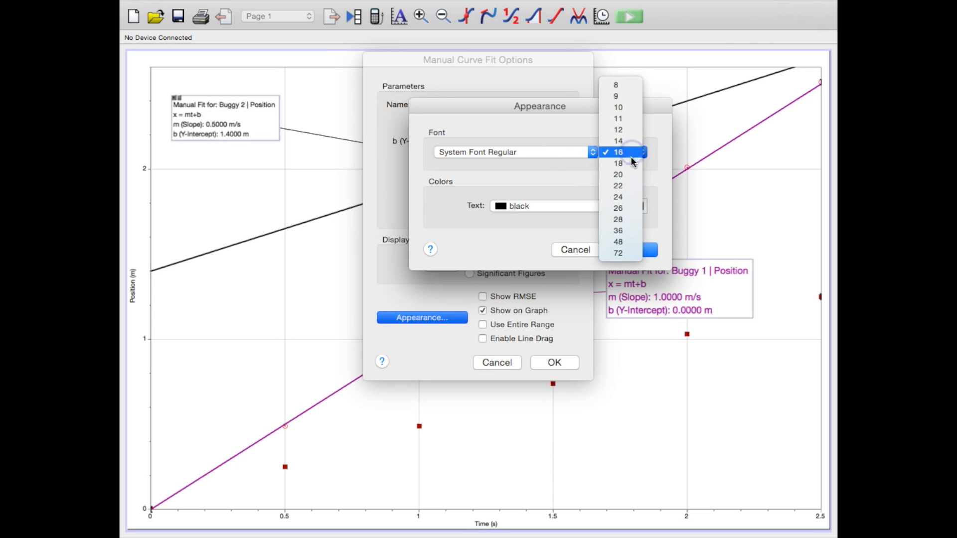
pyautogui.click(630, 187)
pyautogui.click(518, 206)
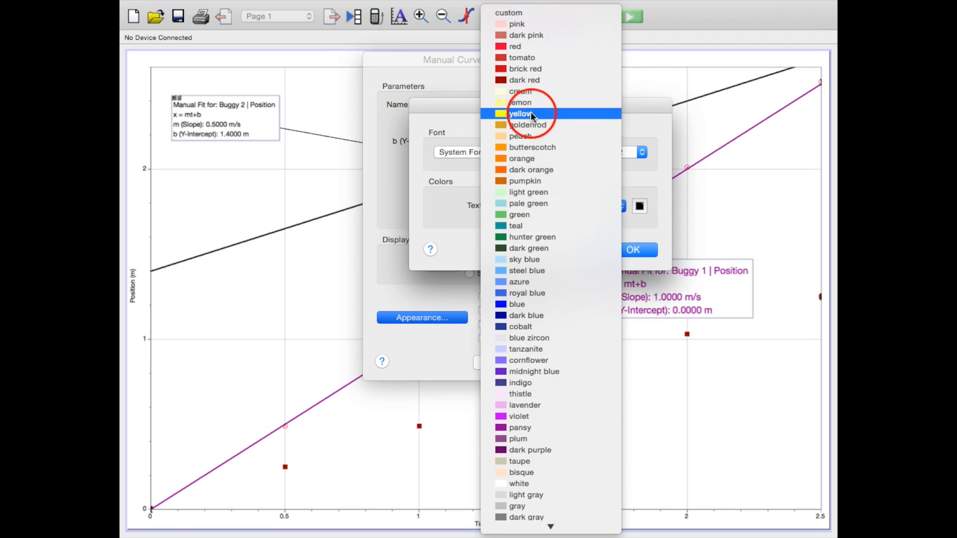
pyautogui.click(532, 237)
pyautogui.click(634, 251)
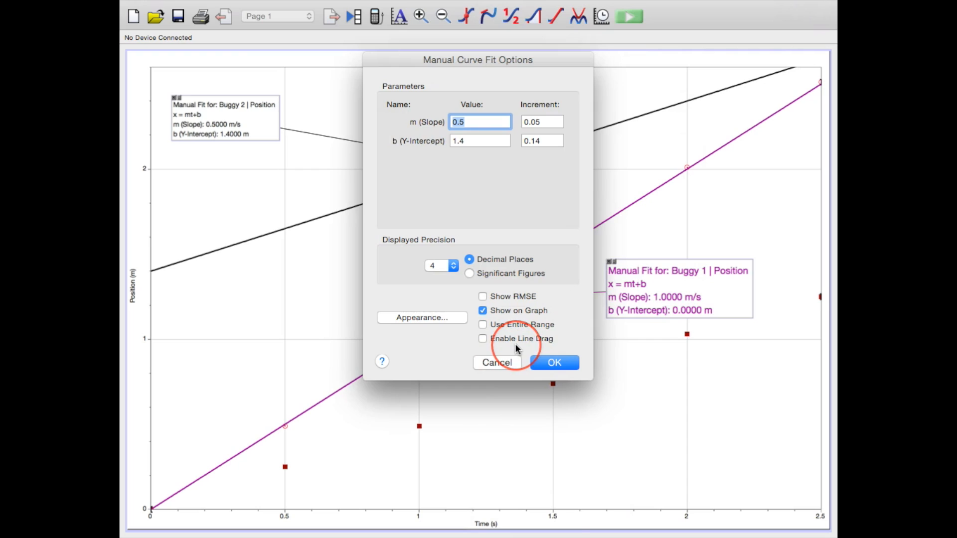
# Enable line dragging for the Buggy 2 manual fit and show its RMSE.
pyautogui.click(482, 338)
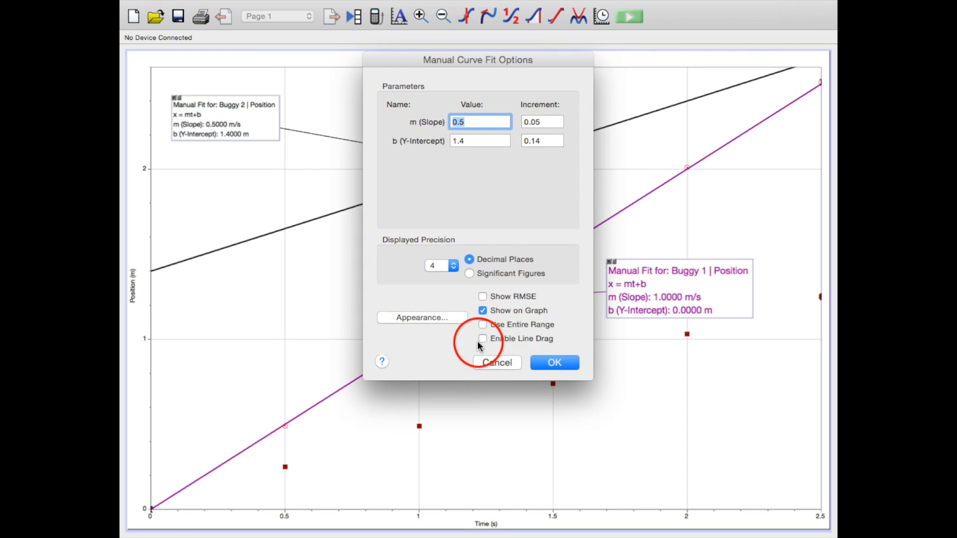
pyautogui.click(562, 363)
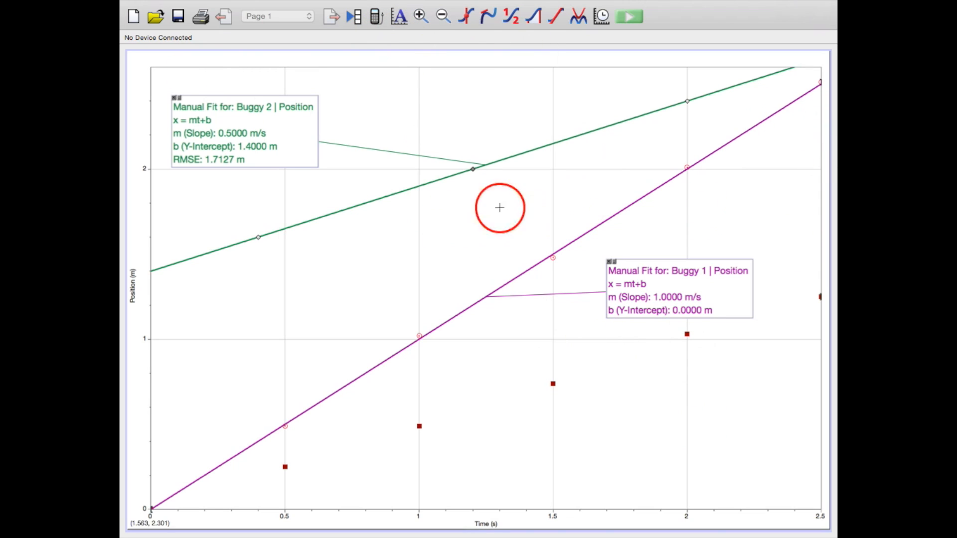
# Rescale the graph to only the positive quadrant, up to about 3.7 s and 3.9 m, so the fit lines' crossing is included.
pyautogui.click(443, 18)
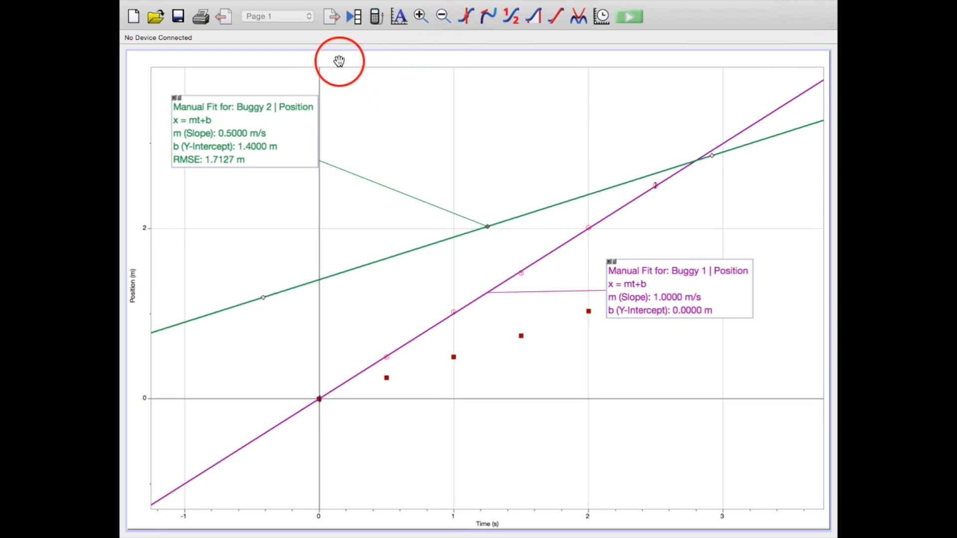
pyautogui.moveTo(320, 69); pyautogui.dragTo(668, 358)
pyautogui.moveTo(785, 390); pyautogui.dragTo(822, 398)
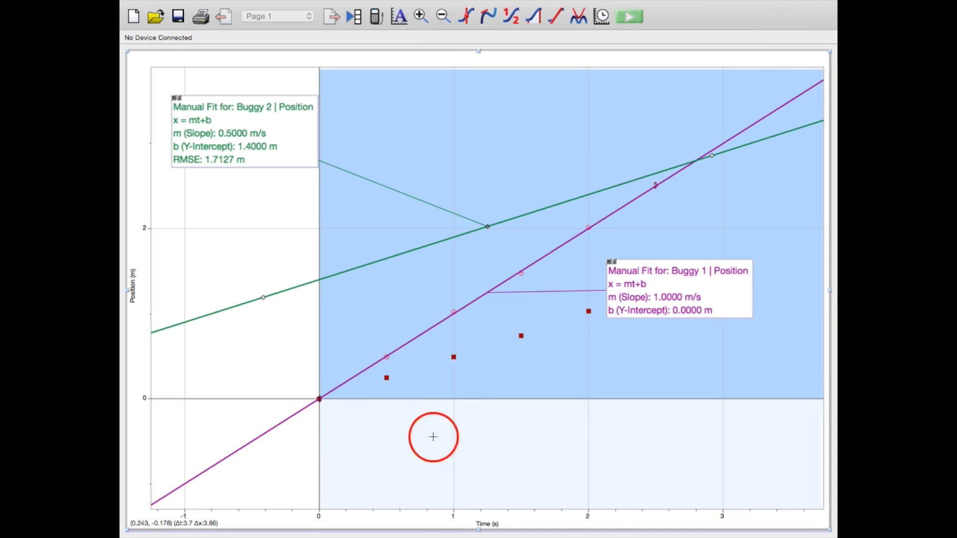
pyautogui.click(419, 16)
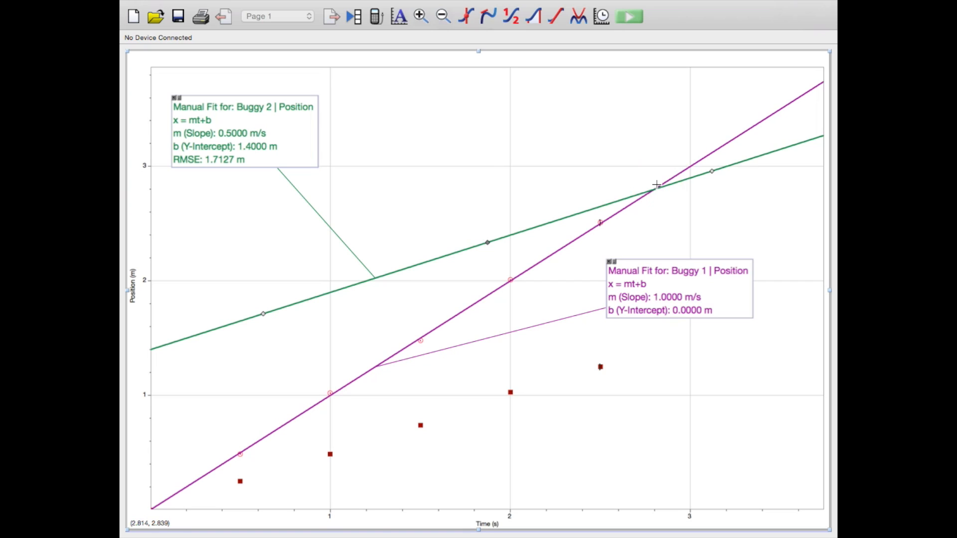
# Zoom the graph onto the crossing of the two fit lines and turn on interpolated examination of their positions.
pyautogui.click(692, 163)
pyautogui.moveTo(631, 174); pyautogui.dragTo(689, 206)
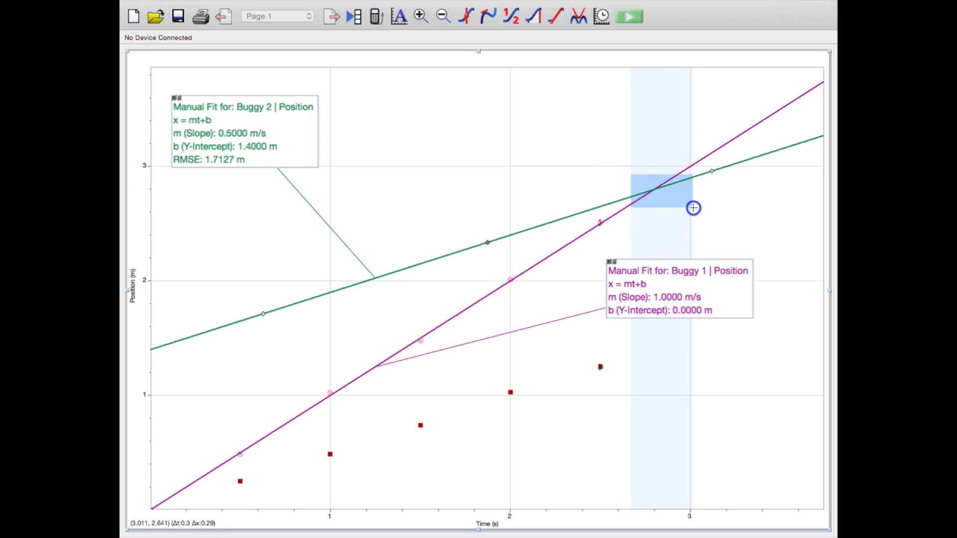
pyautogui.click(419, 17)
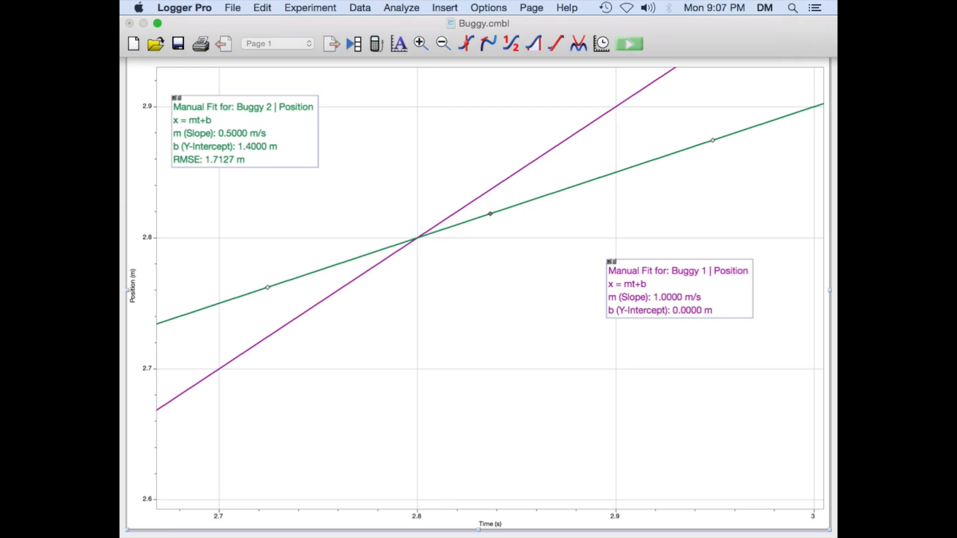
pyautogui.click(403, 8)
pyautogui.click(406, 71)
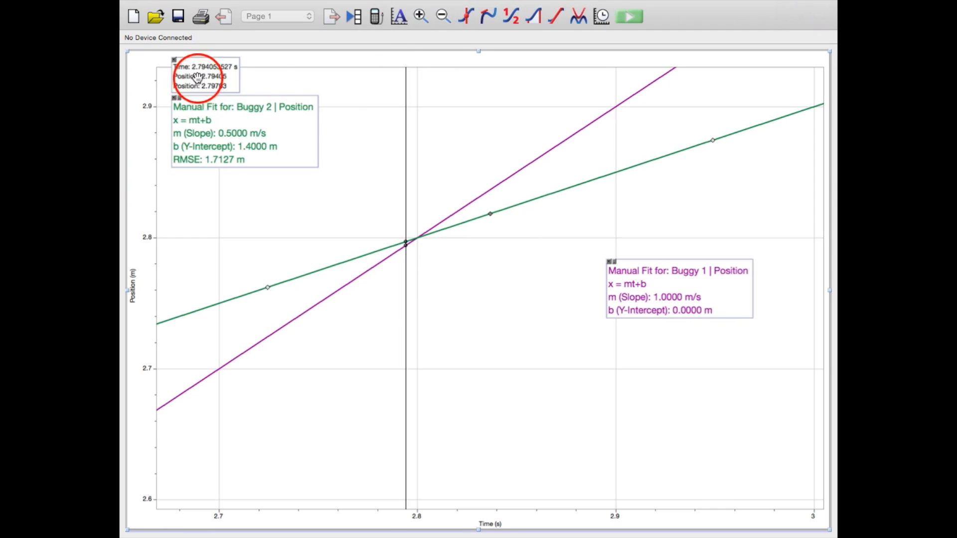
pyautogui.moveTo(469, 158); pyautogui.dragTo(474, 129)
pyautogui.rightClick(476, 131)
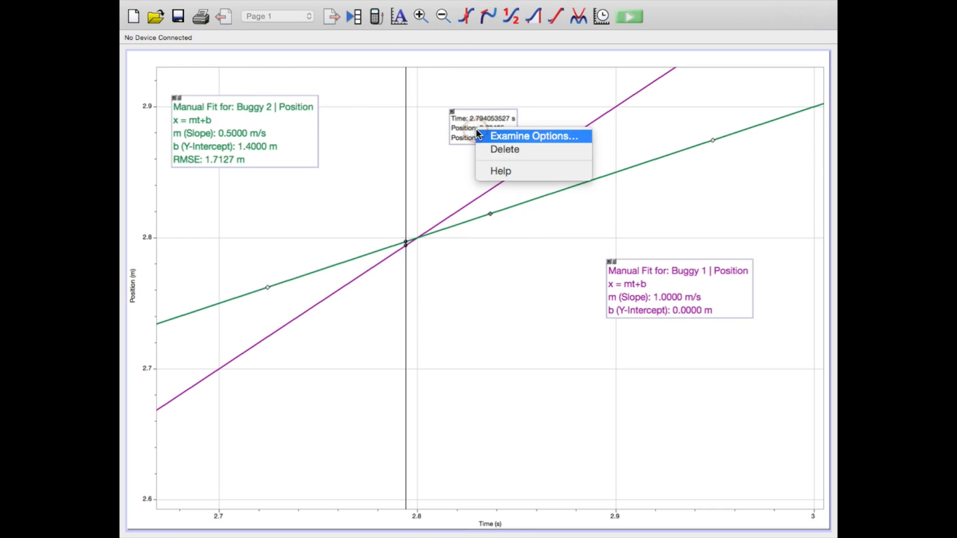
pyautogui.click(506, 134)
pyautogui.click(549, 162)
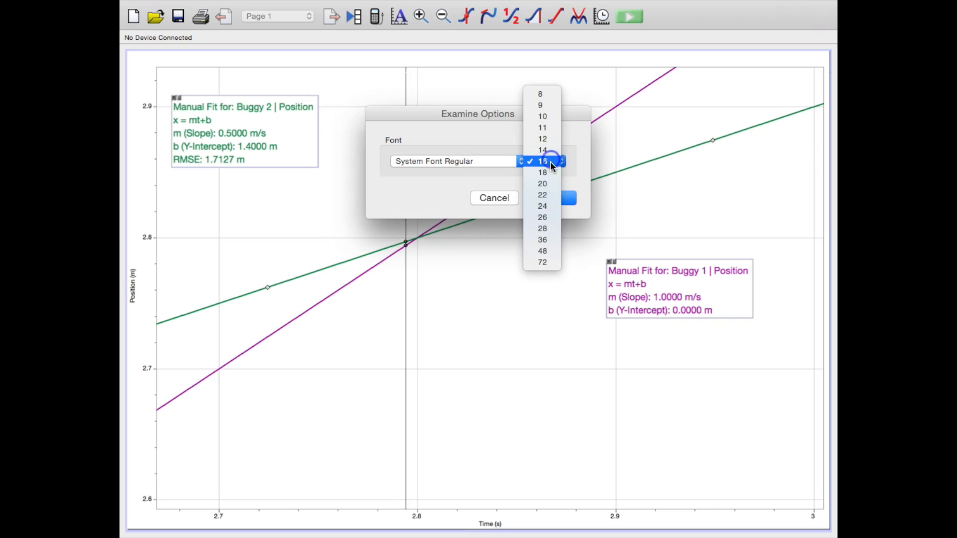
pyautogui.click(548, 184)
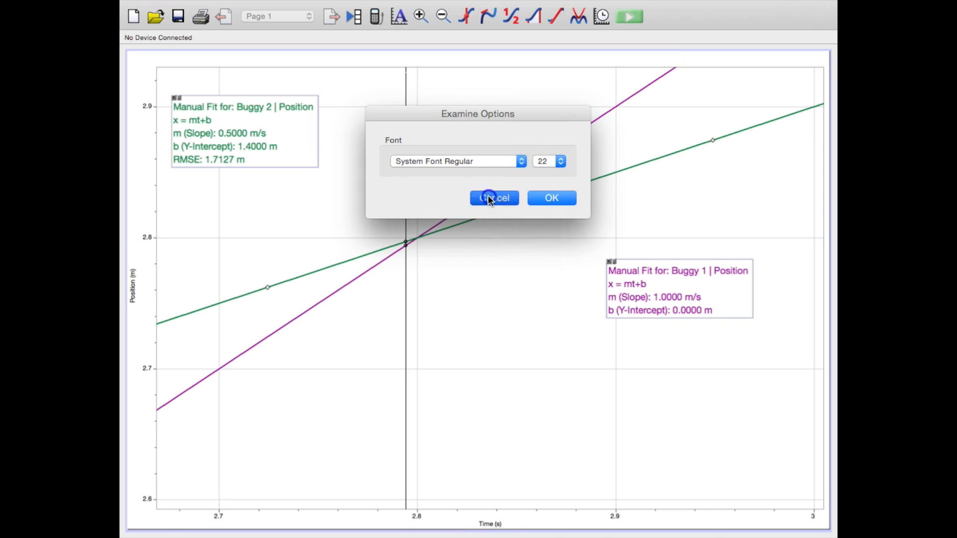
pyautogui.click(488, 196)
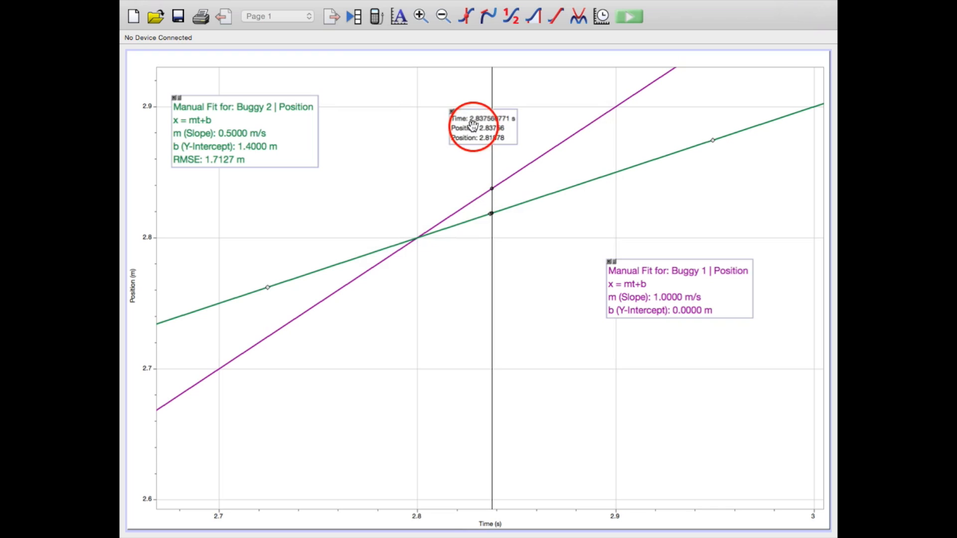
# Move the Examine read-out closer to the Buggy 2 fit label, above the lines' crossing, and set its font size to 22.
pyautogui.moveTo(463, 124); pyautogui.dragTo(380, 143)
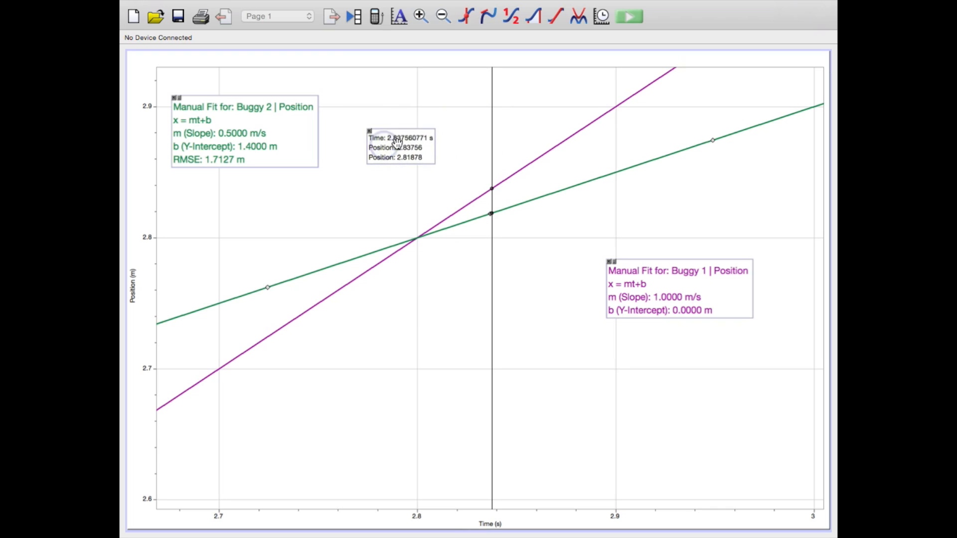
pyautogui.rightClick(402, 148)
pyautogui.click(406, 149)
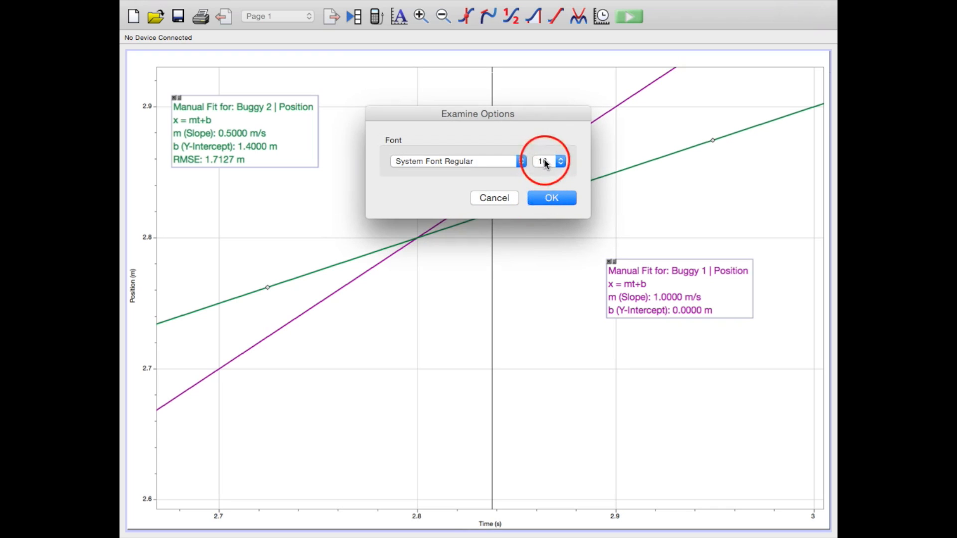
pyautogui.click(544, 161)
pyautogui.click(550, 195)
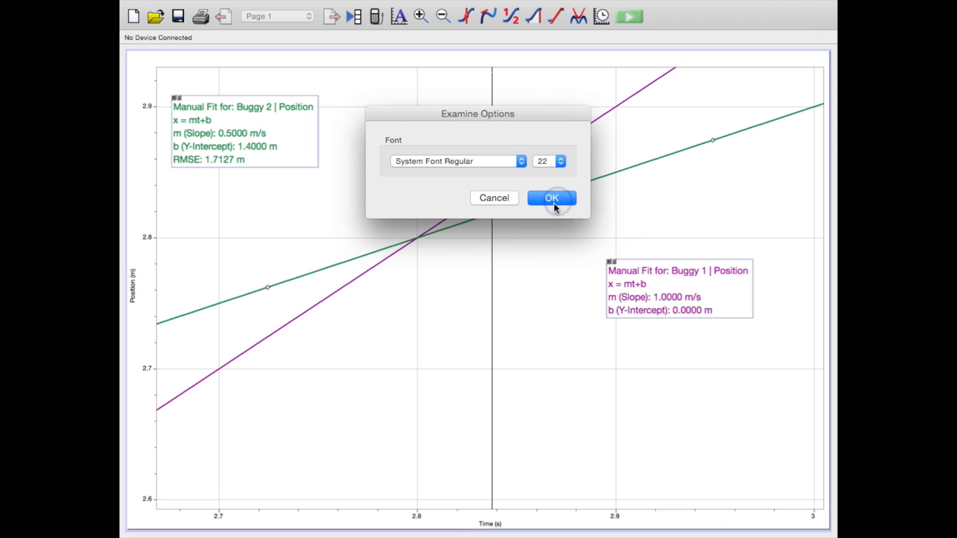
pyautogui.moveTo(531, 115); pyautogui.dragTo(449, 114)
pyautogui.click(486, 199)
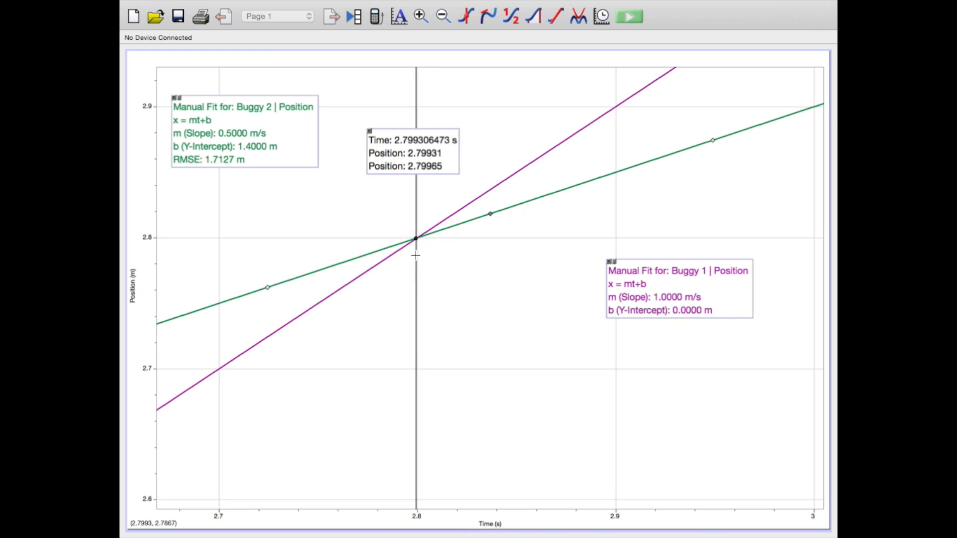
# Return the graph to its previous, wider range and turn off the Examine read-out.
pyautogui.click(613, 152)
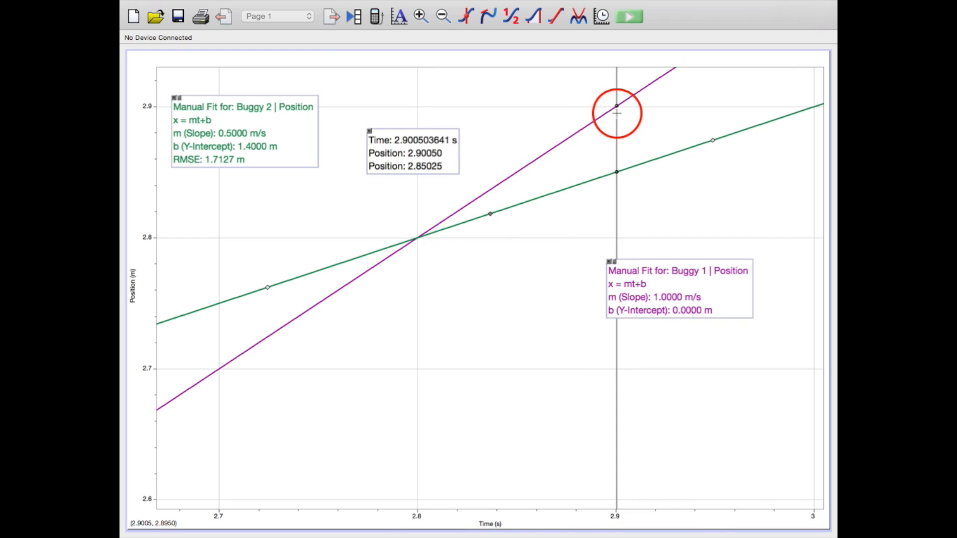
pyautogui.click(442, 17)
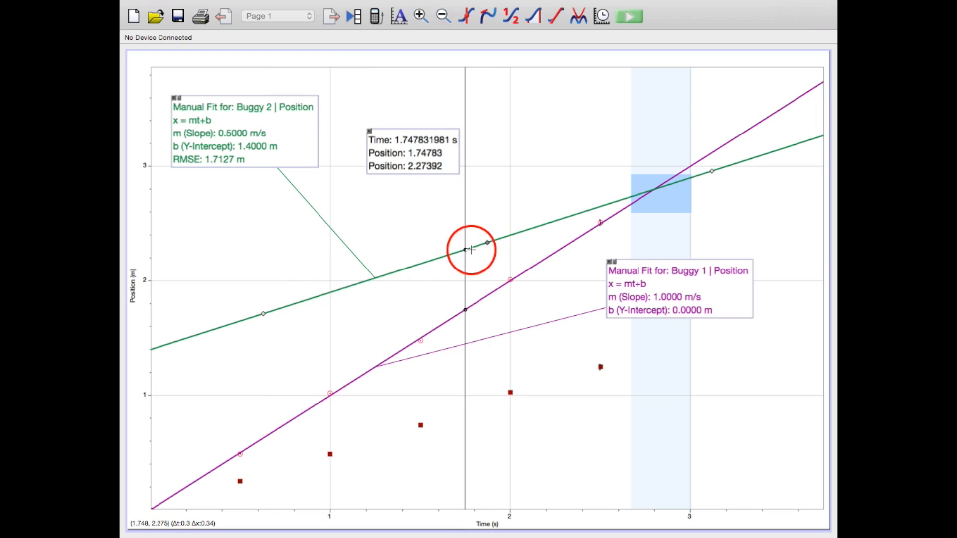
pyautogui.moveTo(473, 1)
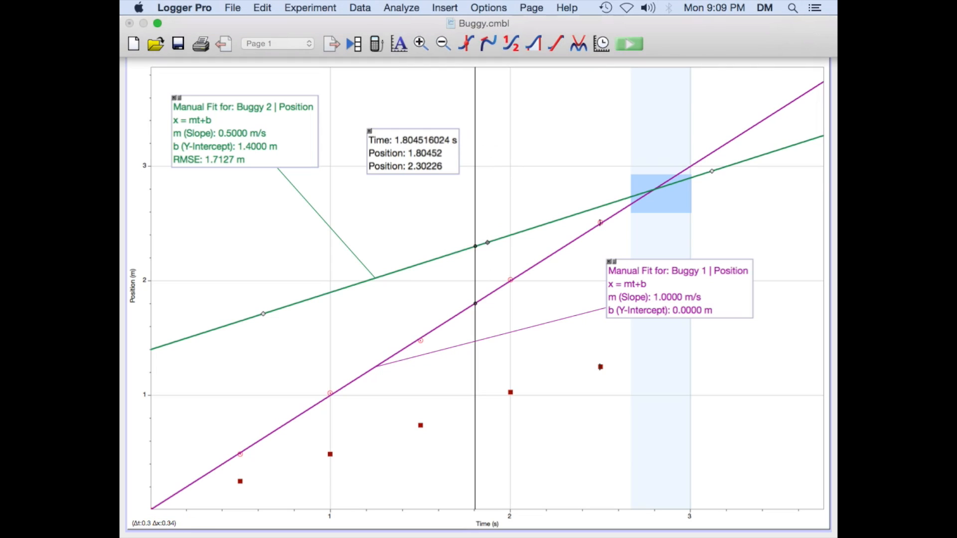
pyautogui.click(411, 7)
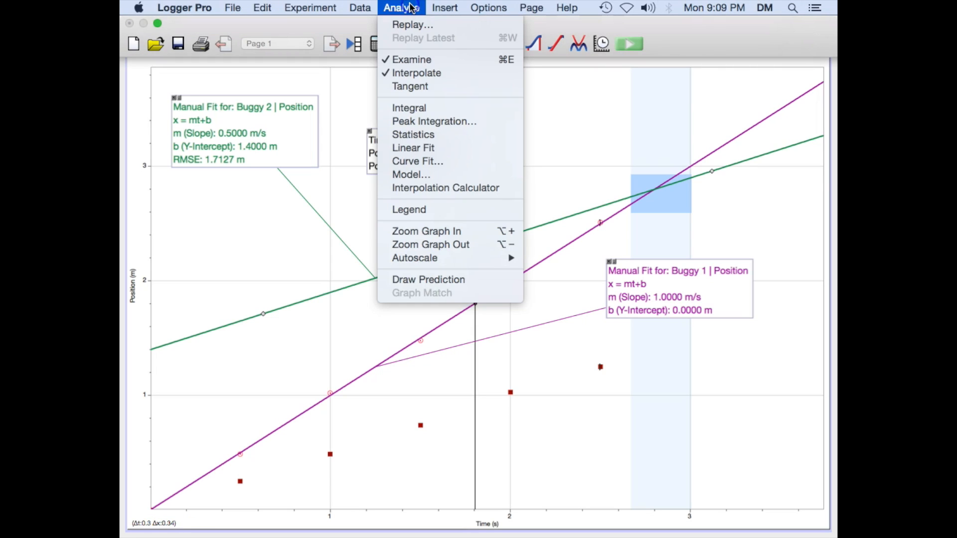
pyautogui.click(421, 60)
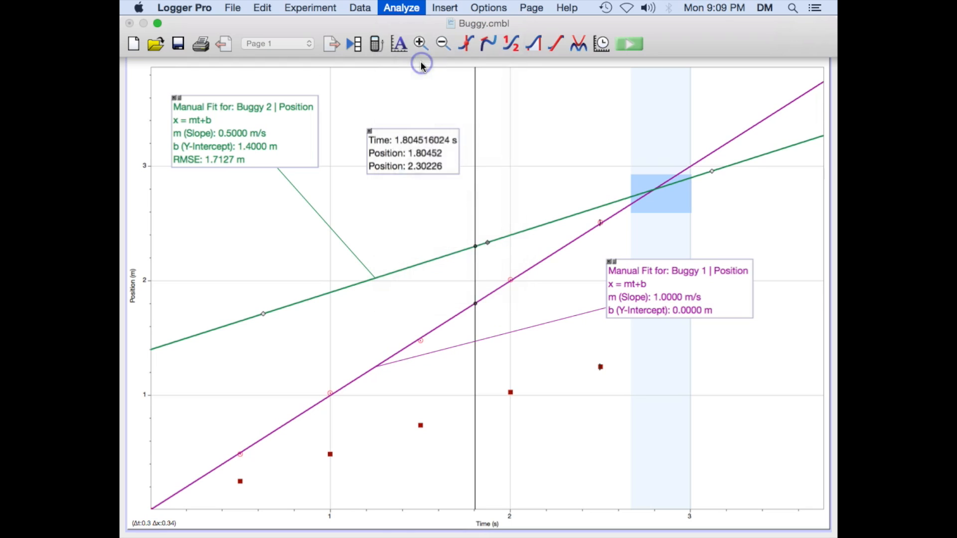
pyautogui.click(406, 7)
pyautogui.click(405, 7)
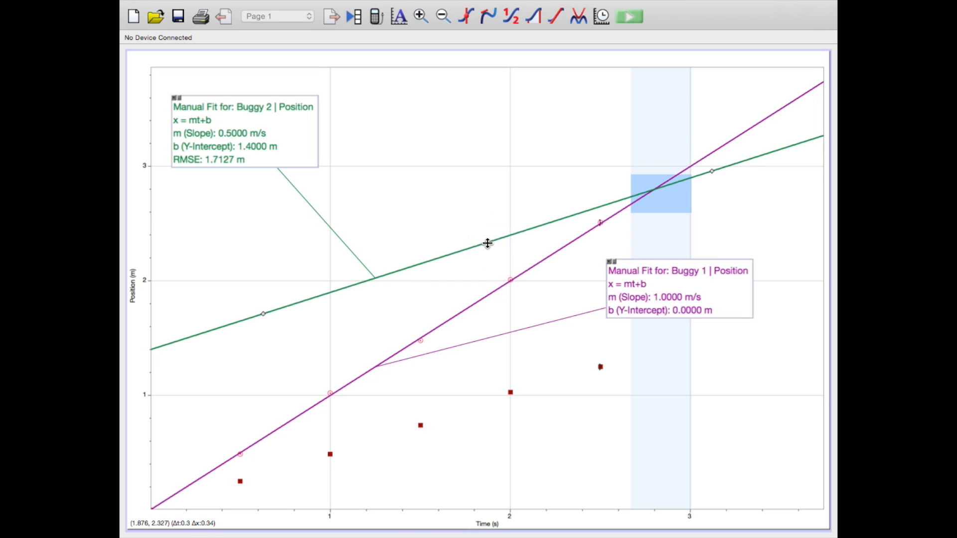
# Shift the Buggy 2 fit line upward by its centre handle until its Y-intercept is about 1.5 m.
pyautogui.click(487, 243)
pyautogui.click(551, 231)
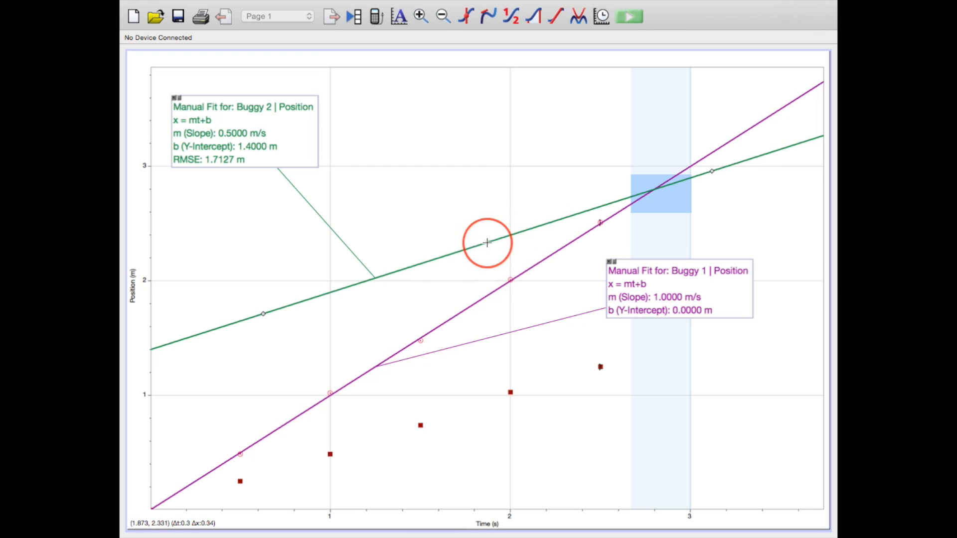
pyautogui.moveTo(487, 243)
pyautogui.mouseDown()
pyautogui.moveTo(487, 357)
pyautogui.moveTo(491, 145)
pyautogui.moveTo(420, 172)
pyautogui.moveTo(244, 152)
pyautogui.moveTo(388, 194)
pyautogui.moveTo(410, 250)
pyautogui.moveTo(410, 198)
pyautogui.moveTo(403, 257)
pyautogui.mouseUp()
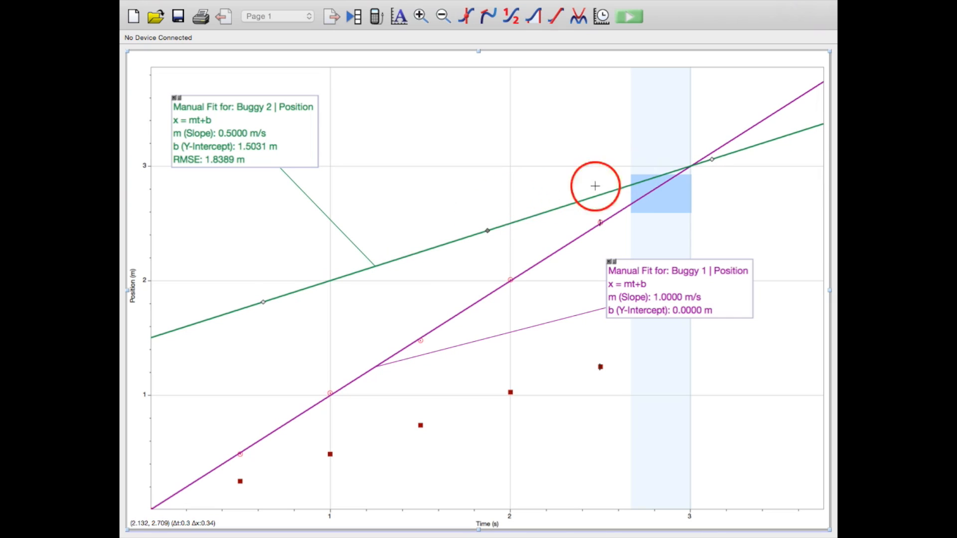
# Fine-tune the height of the Buggy 2 fit line so it crosses the Buggy 1 line at 3 s.
pyautogui.click(726, 194)
pyautogui.moveTo(668, 146); pyautogui.dragTo(715, 190)
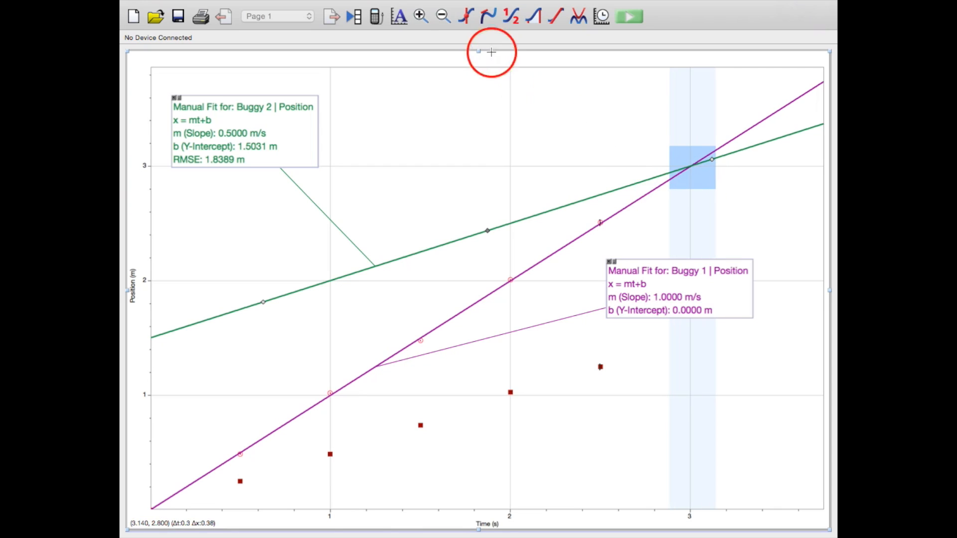
pyautogui.click(420, 17)
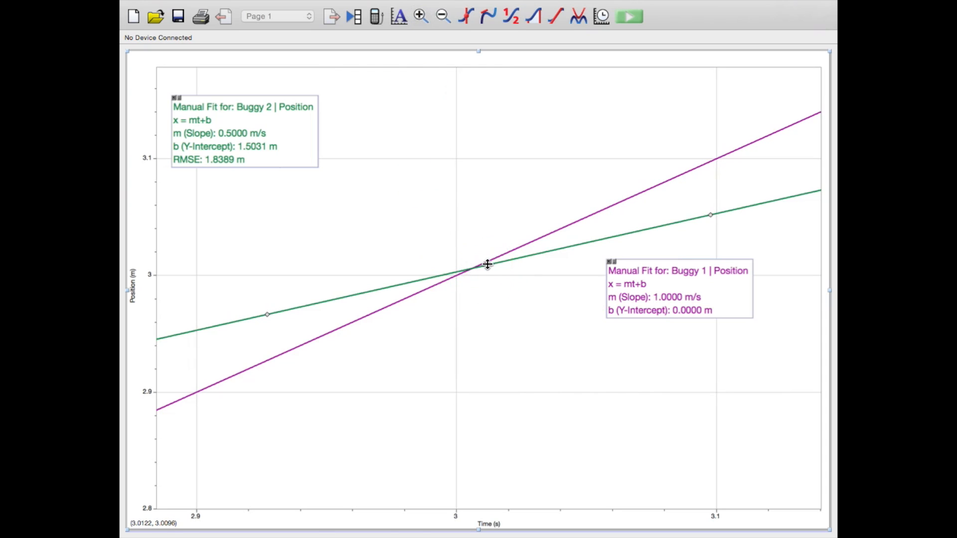
pyautogui.moveTo(487, 264); pyautogui.dragTo(488, 269)
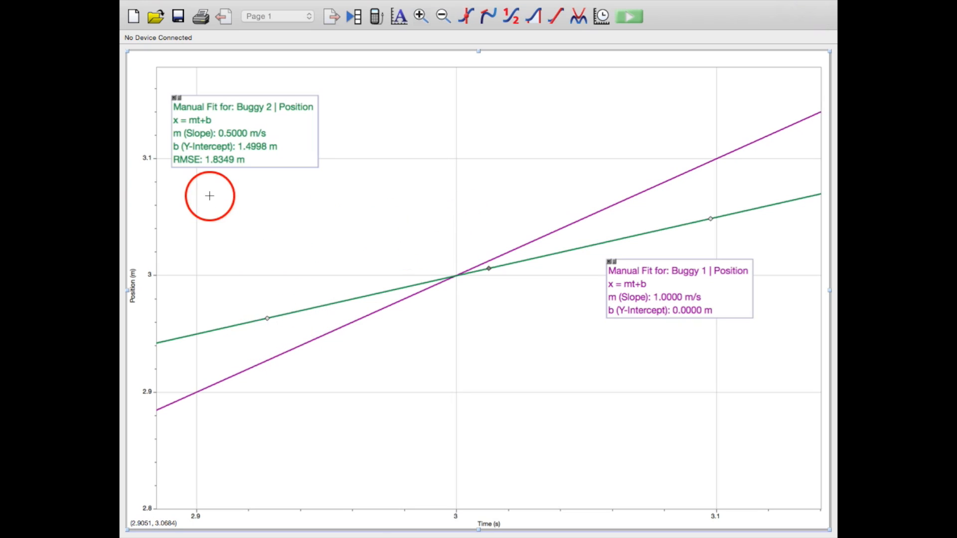
# Change the Buggy 2 manual fit to slope -0.5 and Y-intercept 4.
pyautogui.click(440, 17)
pyautogui.click(440, 17)
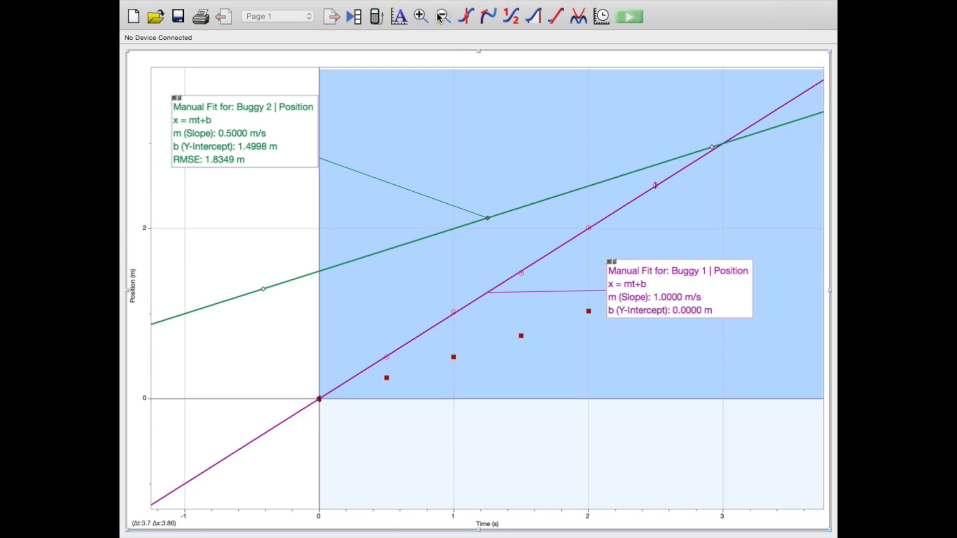
pyautogui.click(441, 17)
pyautogui.click(495, 422)
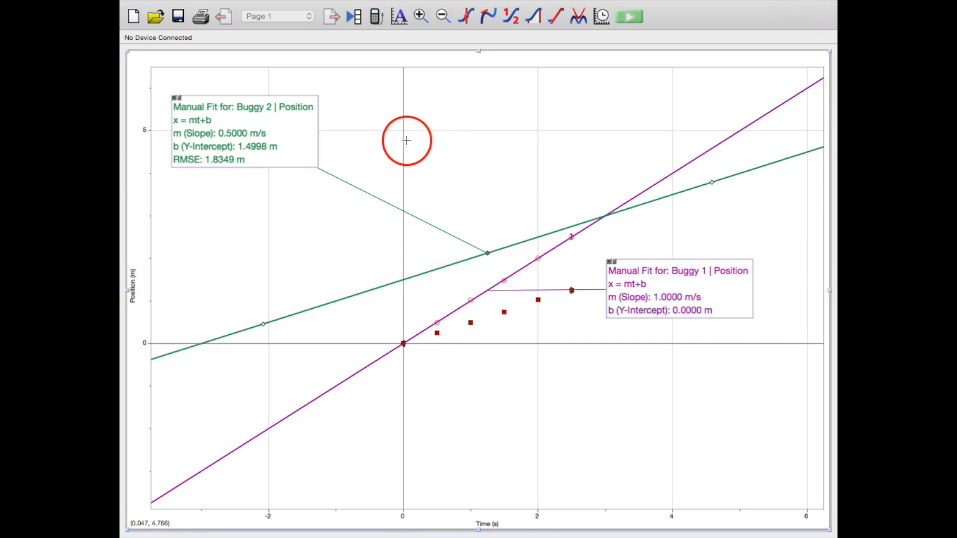
pyautogui.doubleClick(248, 138)
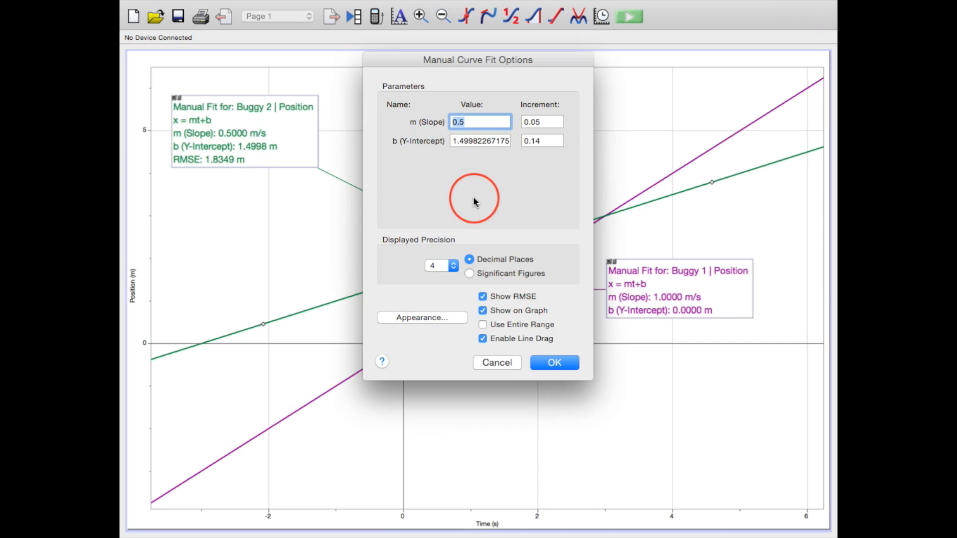
pyautogui.click(453, 123)
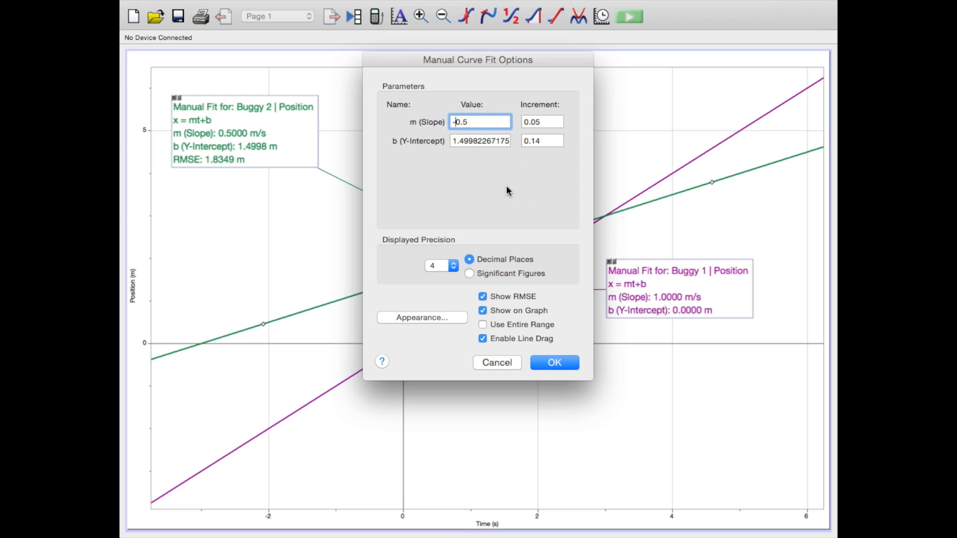
pyautogui.write('-')
pyautogui.moveTo(452, 141); pyautogui.dragTo(559, 153)
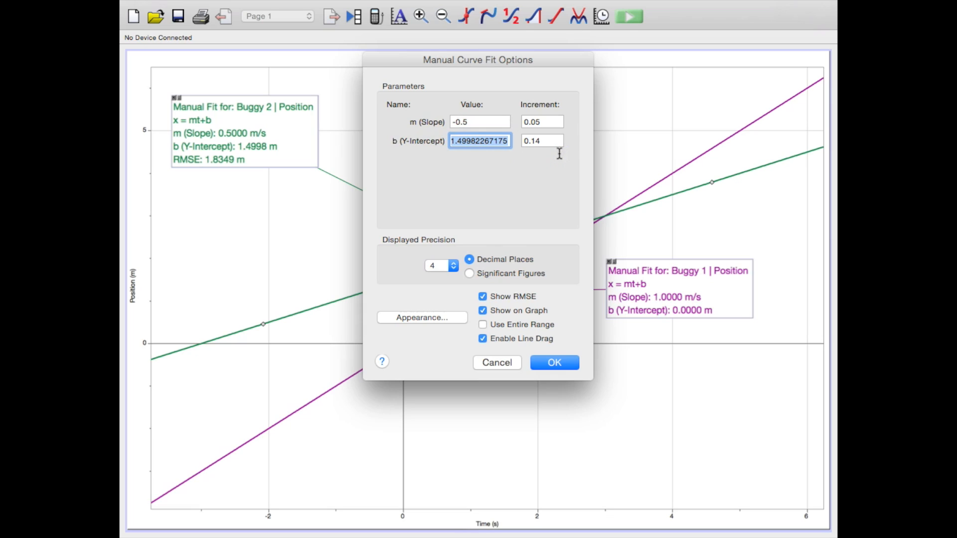
pyautogui.write('4')
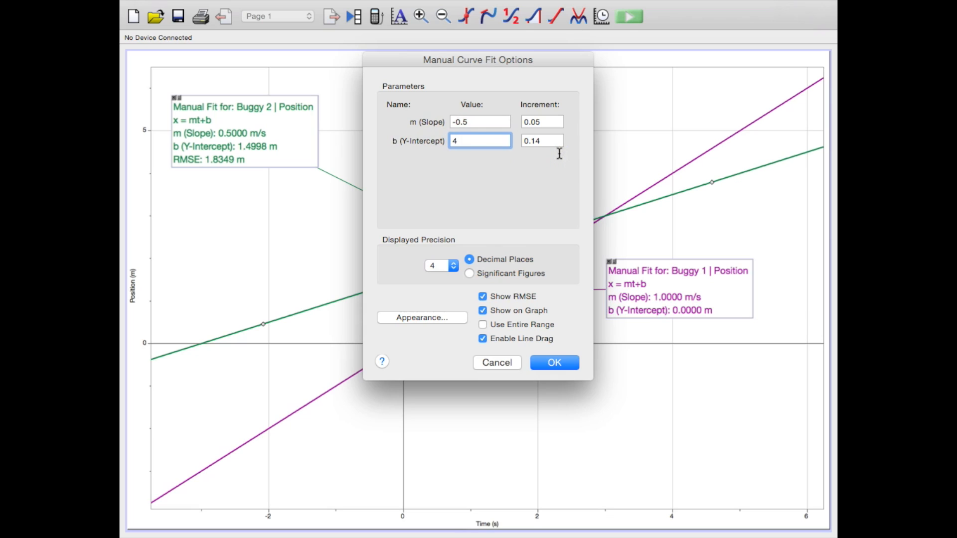
pyautogui.press('Return')
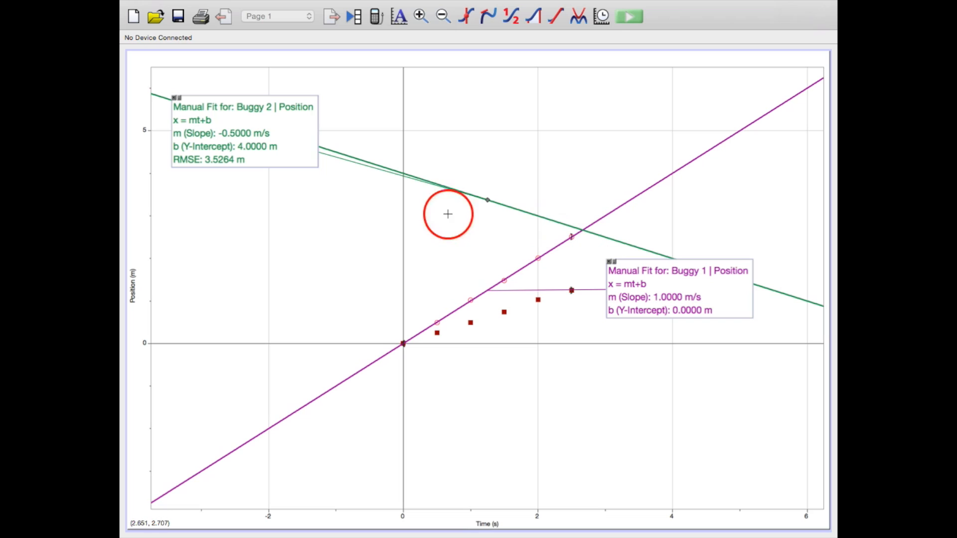
# Move the Buggy 2 fit label into the empty space below its line, to the negative-time side of the position axis.
pyautogui.moveTo(280, 224); pyautogui.dragTo(306, 244)
pyautogui.moveTo(270, 118); pyautogui.dragTo(337, 248)
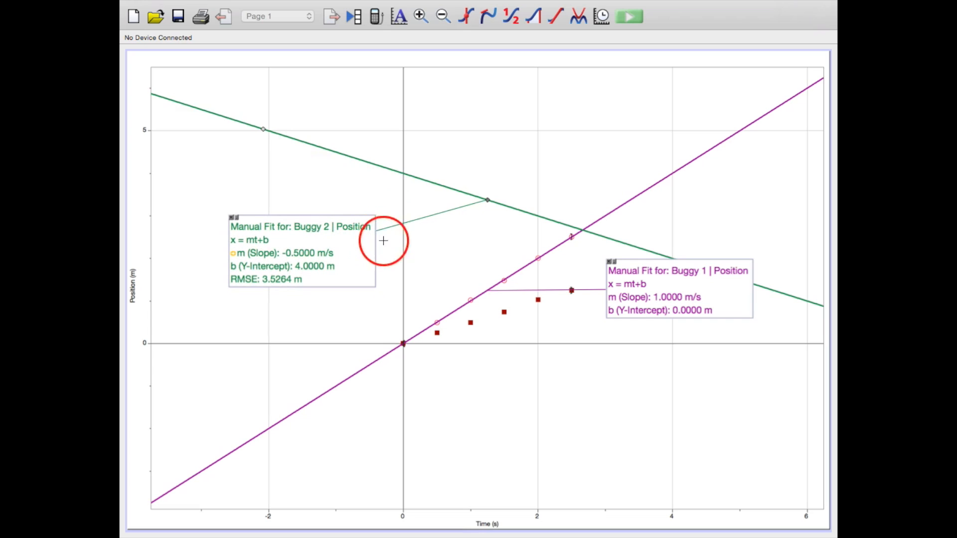
# Move the Buggy 1 fit label below the time axis and zoom the graph in twice around the intersection of the two fit lines.
pyautogui.moveTo(641, 312); pyautogui.dragTo(614, 369)
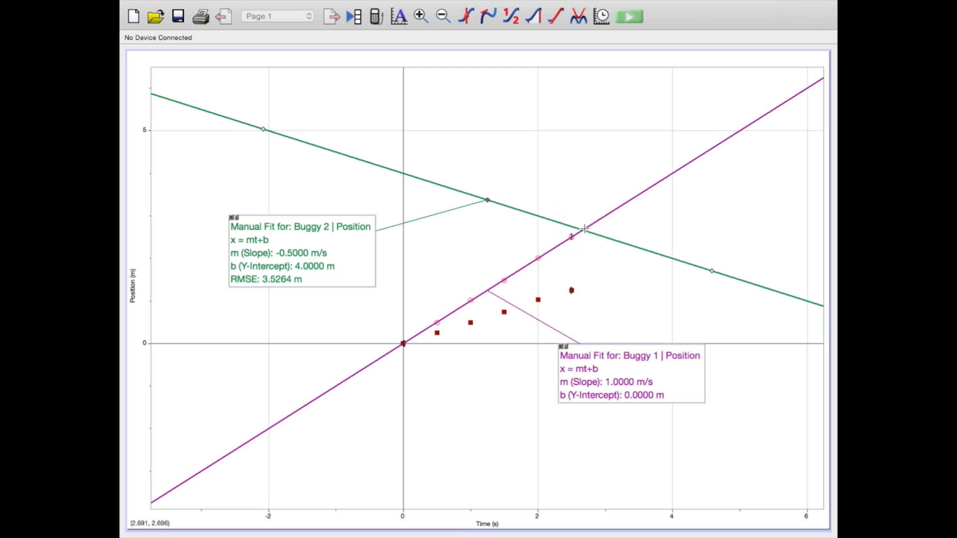
pyautogui.moveTo(561, 206); pyautogui.dragTo(596, 247)
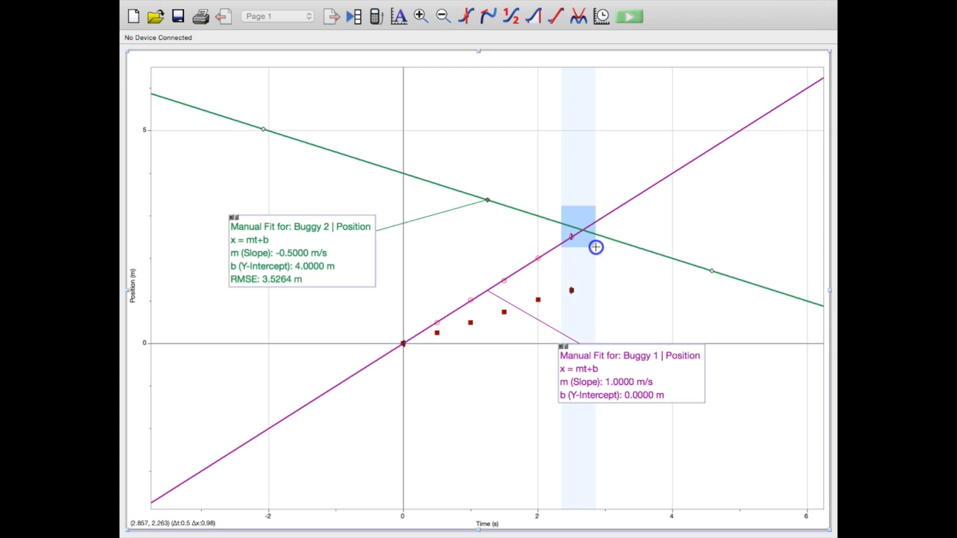
pyautogui.click(421, 16)
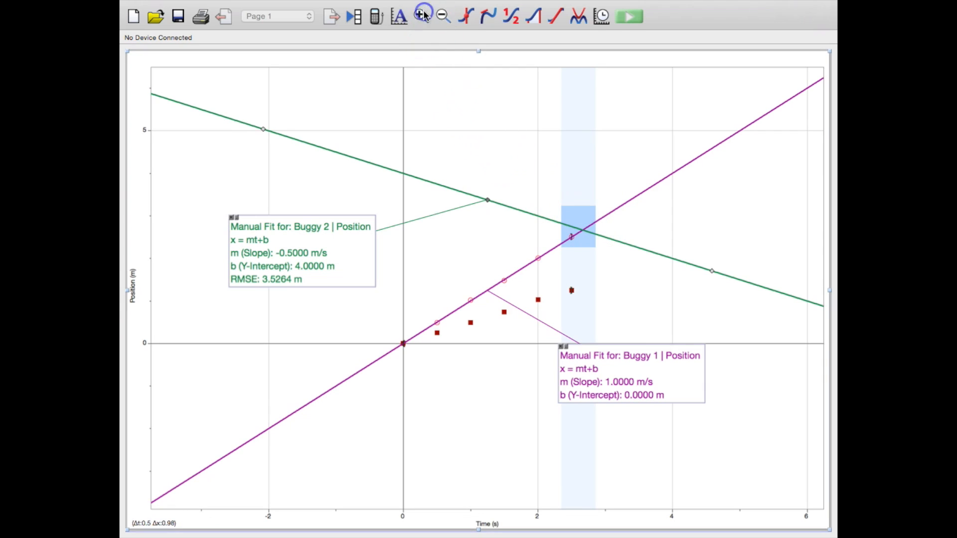
pyautogui.moveTo(553, 307); pyautogui.dragTo(584, 337)
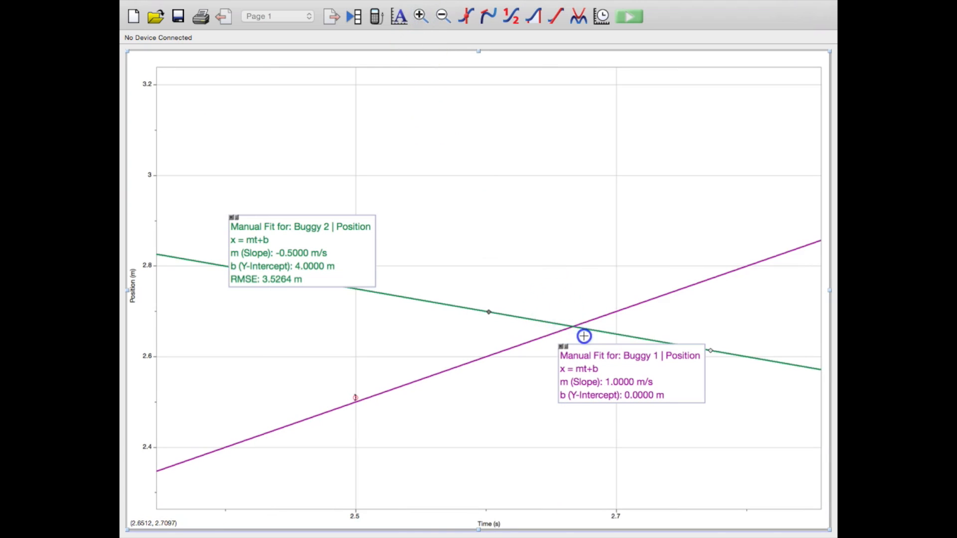
pyautogui.click(421, 16)
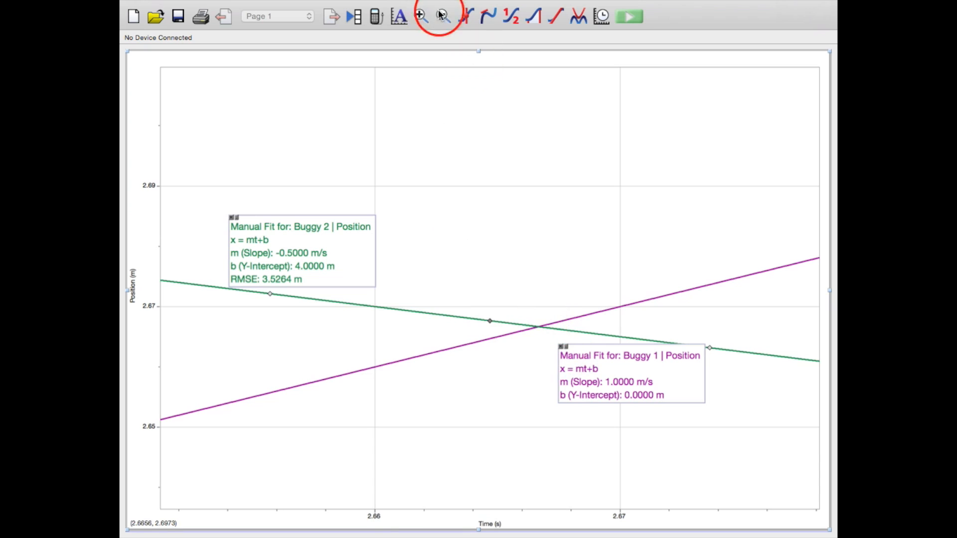
# Turn on Examine for the graph and move its readout box into the empty area above the fit lines.
pyautogui.click(405, 6)
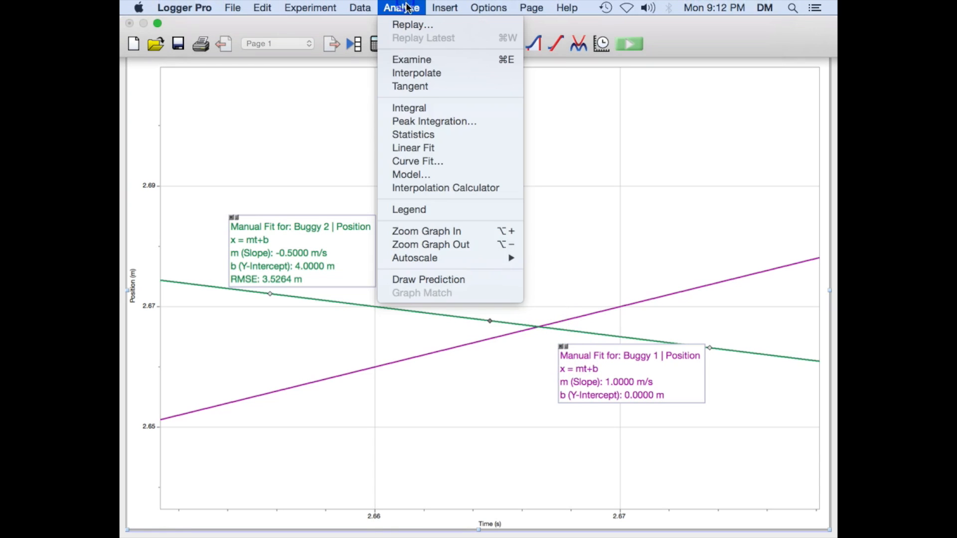
pyautogui.click(406, 67)
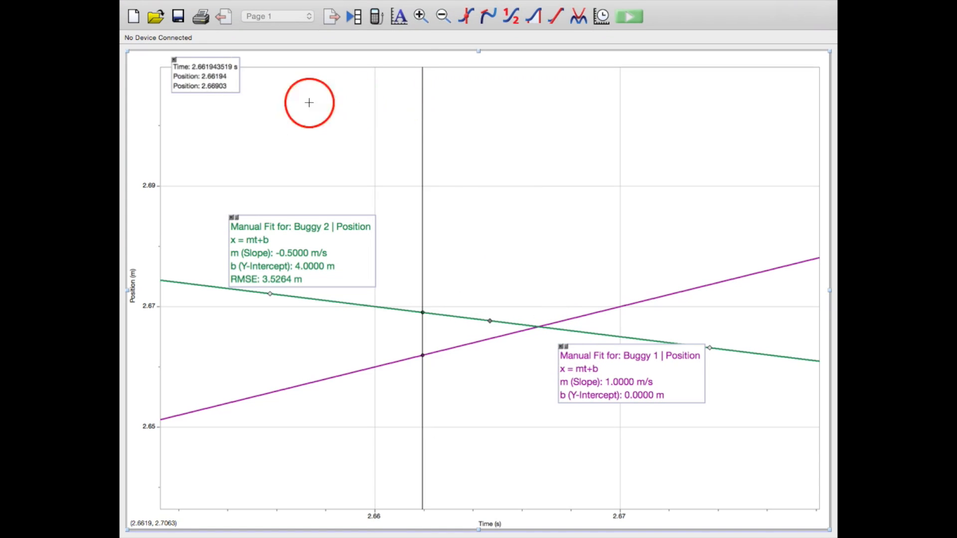
pyautogui.moveTo(196, 78)
pyautogui.mouseDown()
pyautogui.moveTo(296, 120)
pyautogui.moveTo(450, 142)
pyautogui.mouseUp()
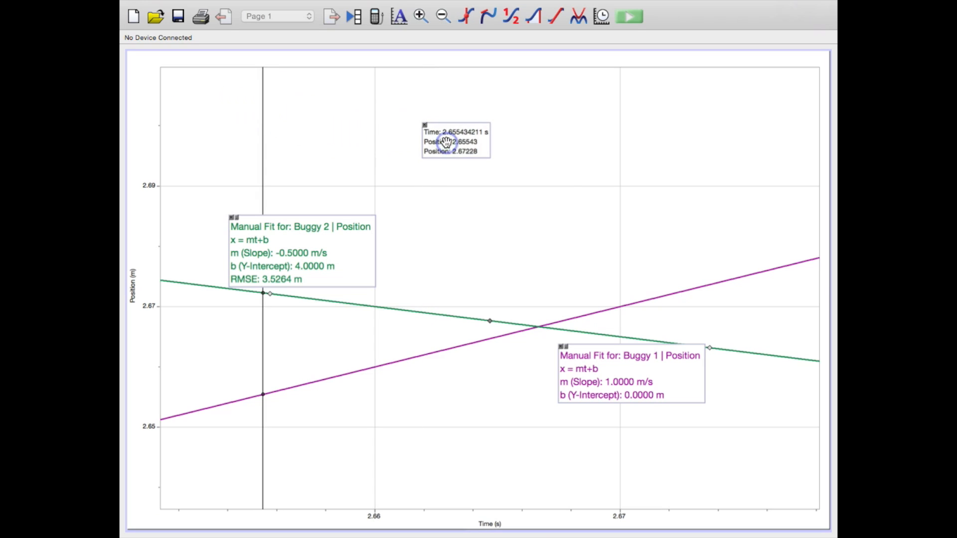
# Enlarge the font of the Examine readout to about the size of the fit labels' text.
pyautogui.rightClick(453, 142)
pyautogui.click(471, 152)
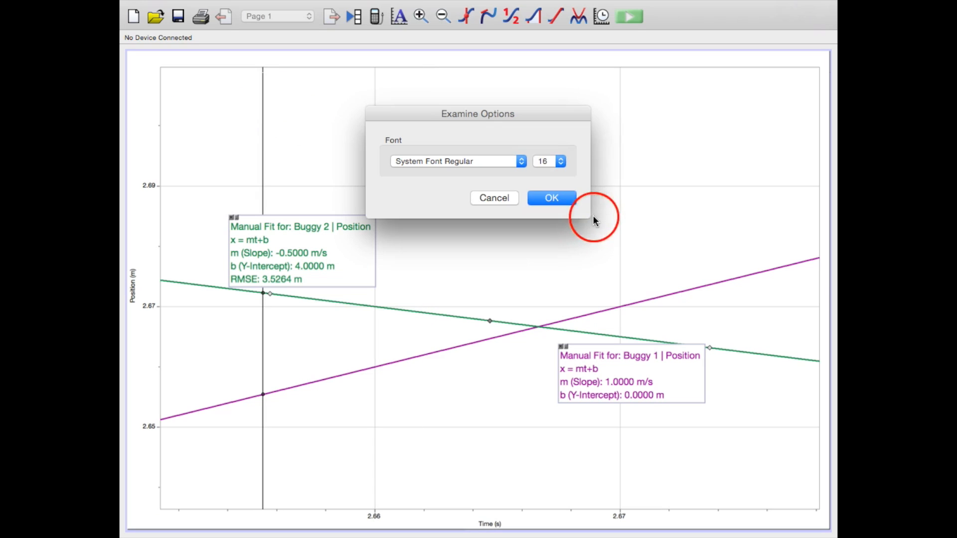
pyautogui.click(558, 162)
pyautogui.click(554, 198)
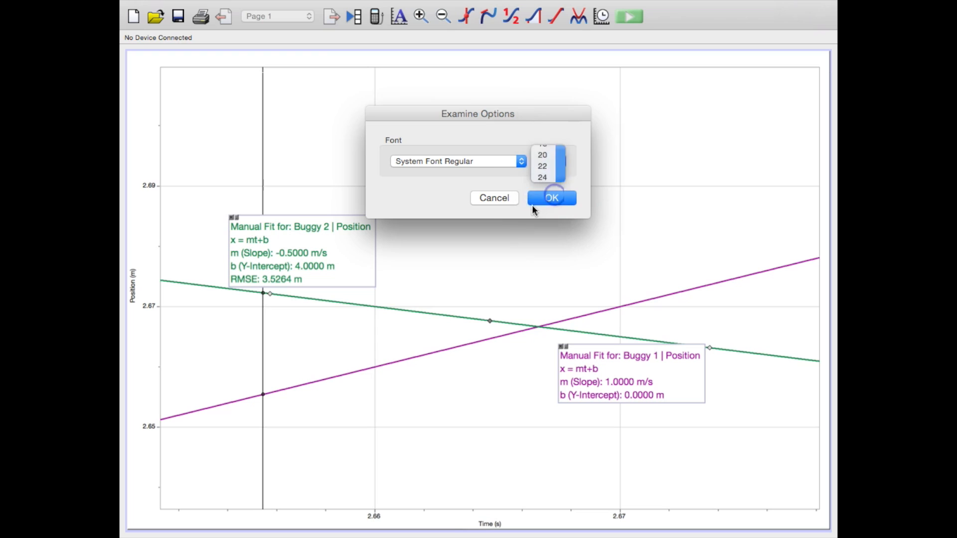
pyautogui.click(553, 198)
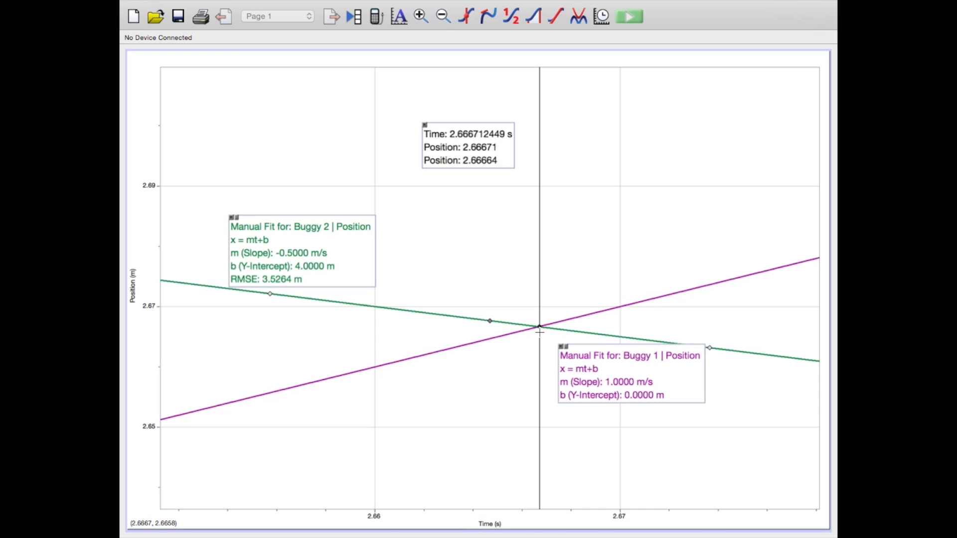
# Examine the time and both buggies' positions at the crossing of the fit lines and just before it.
pyautogui.click(539, 346)
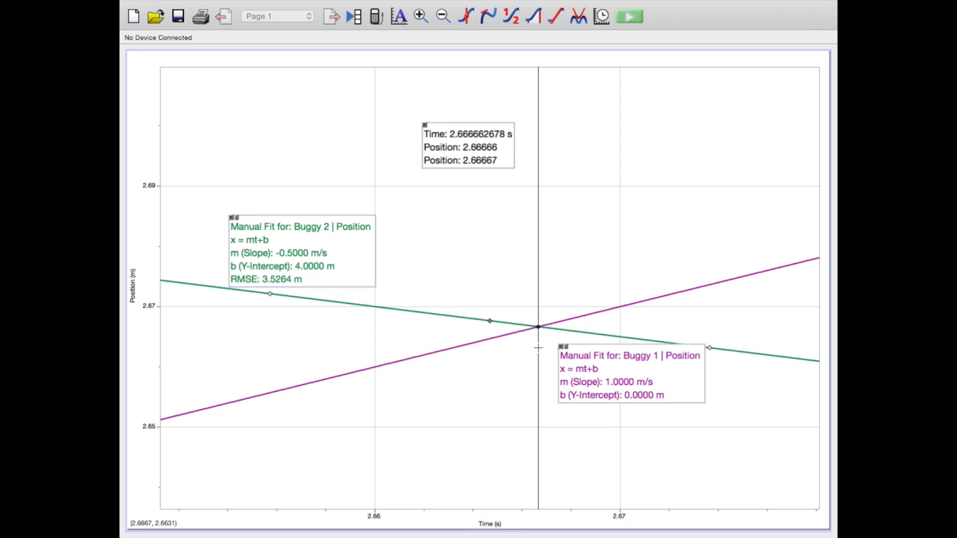
pyautogui.click(495, 375)
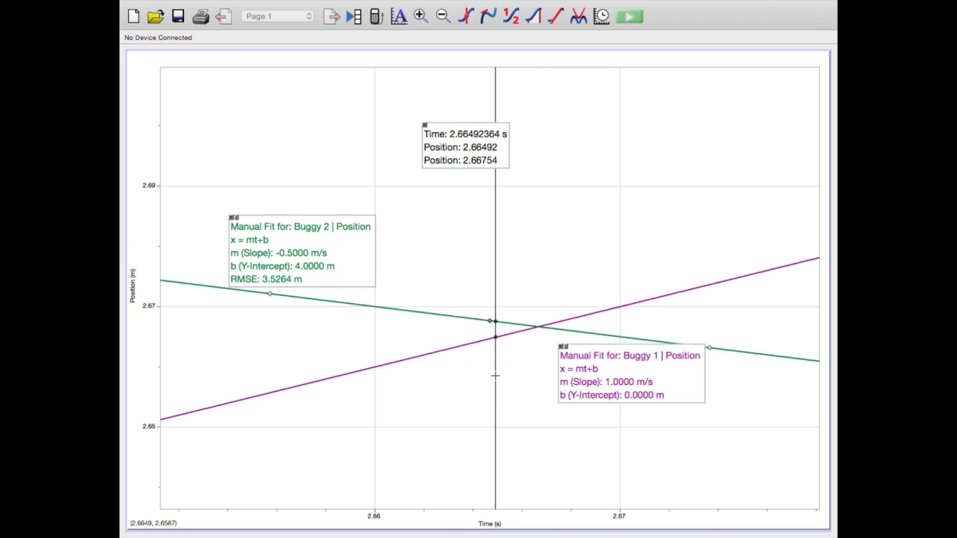
pyautogui.click(540, 324)
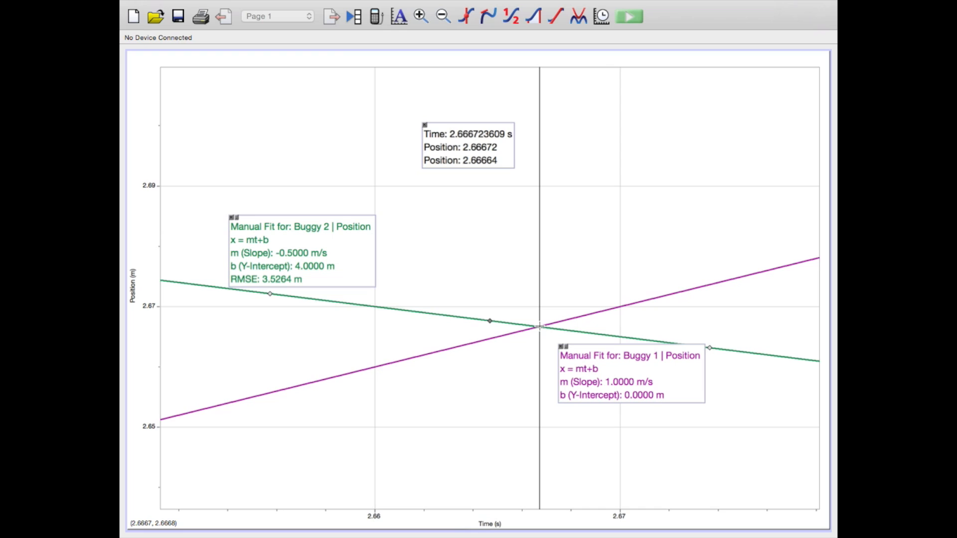
pyautogui.click(477, 372)
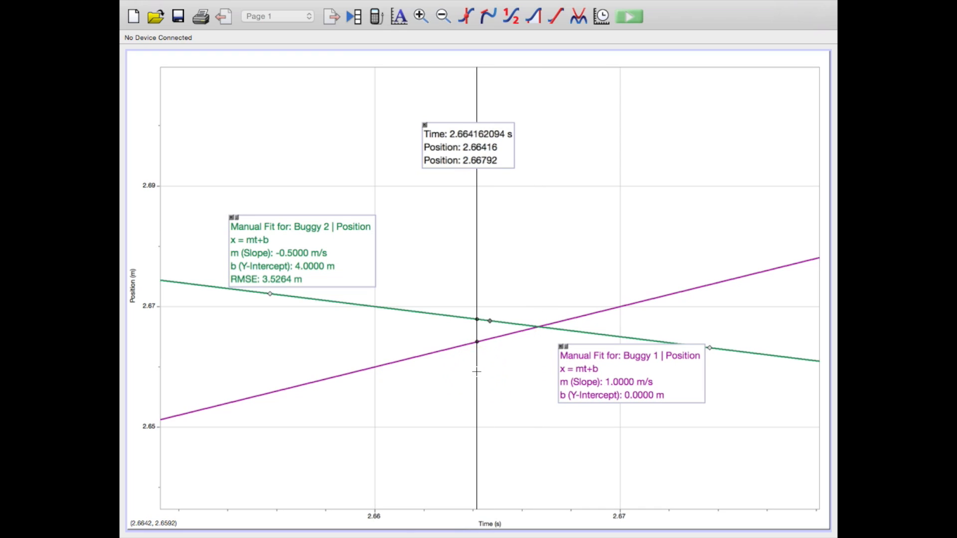